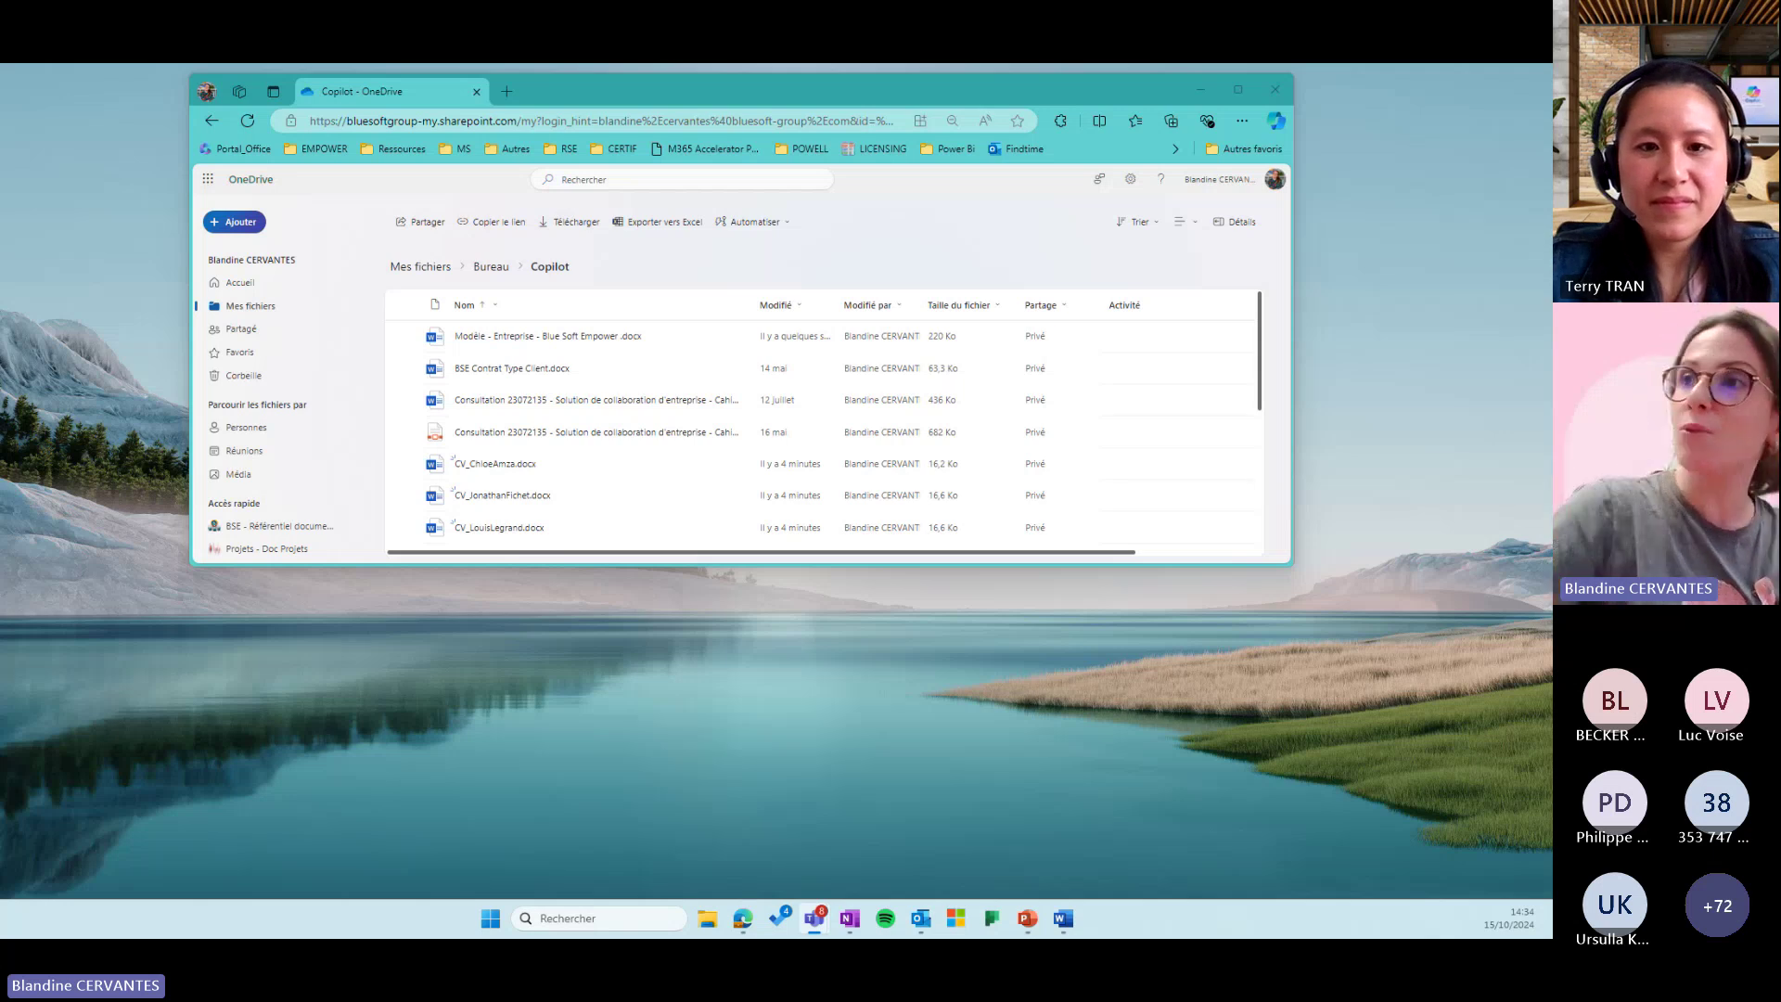
Step: Select the three CV Word documents in the Copilot folder
scroll(603, 444, "down", 2)
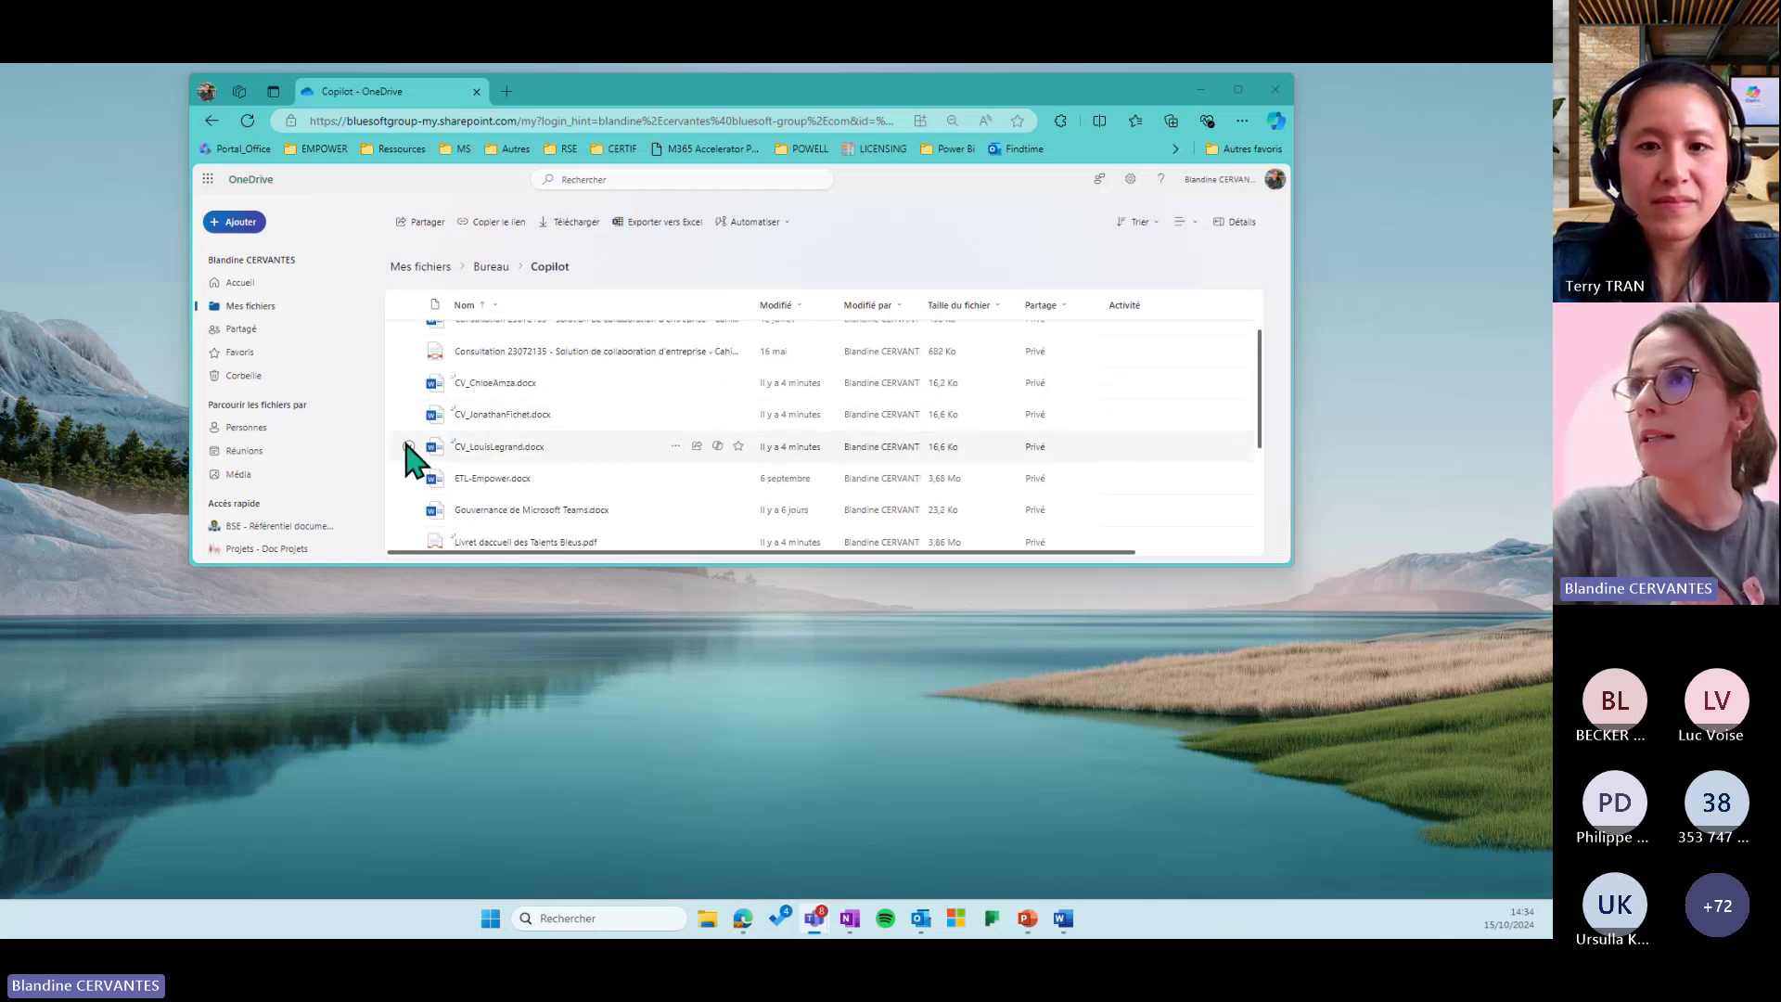
left_click(408, 383)
left_click(408, 413)
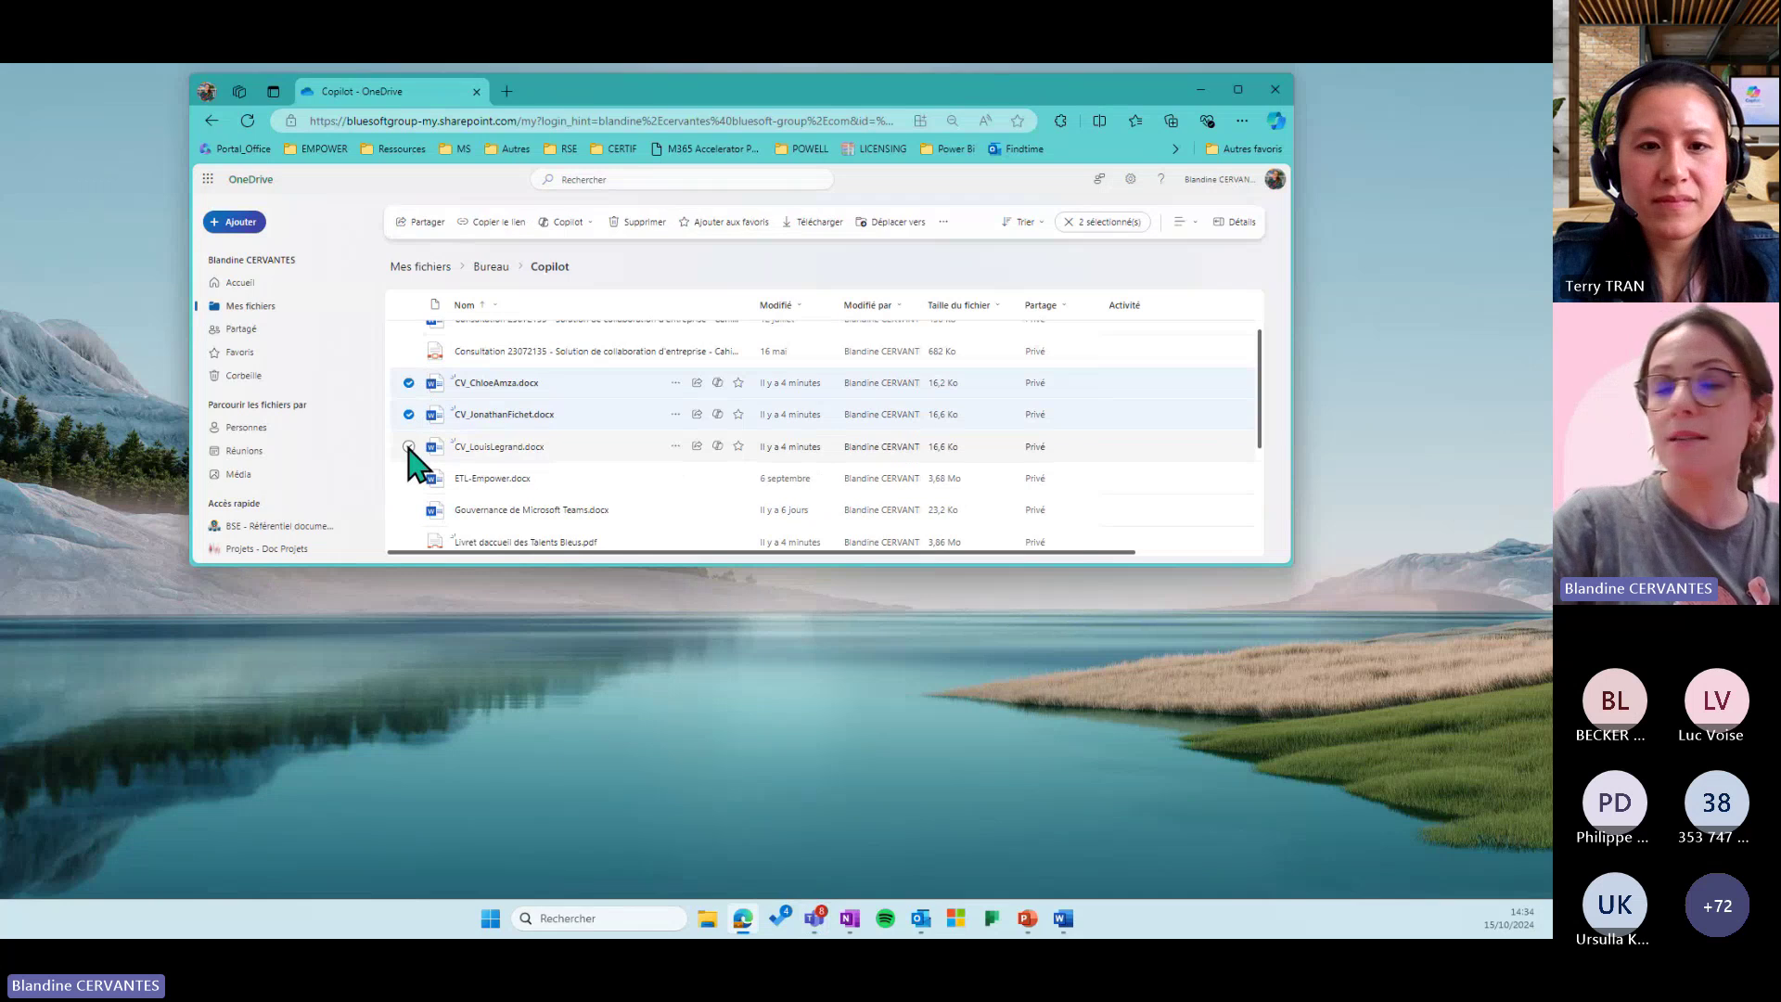
left_click(409, 447)
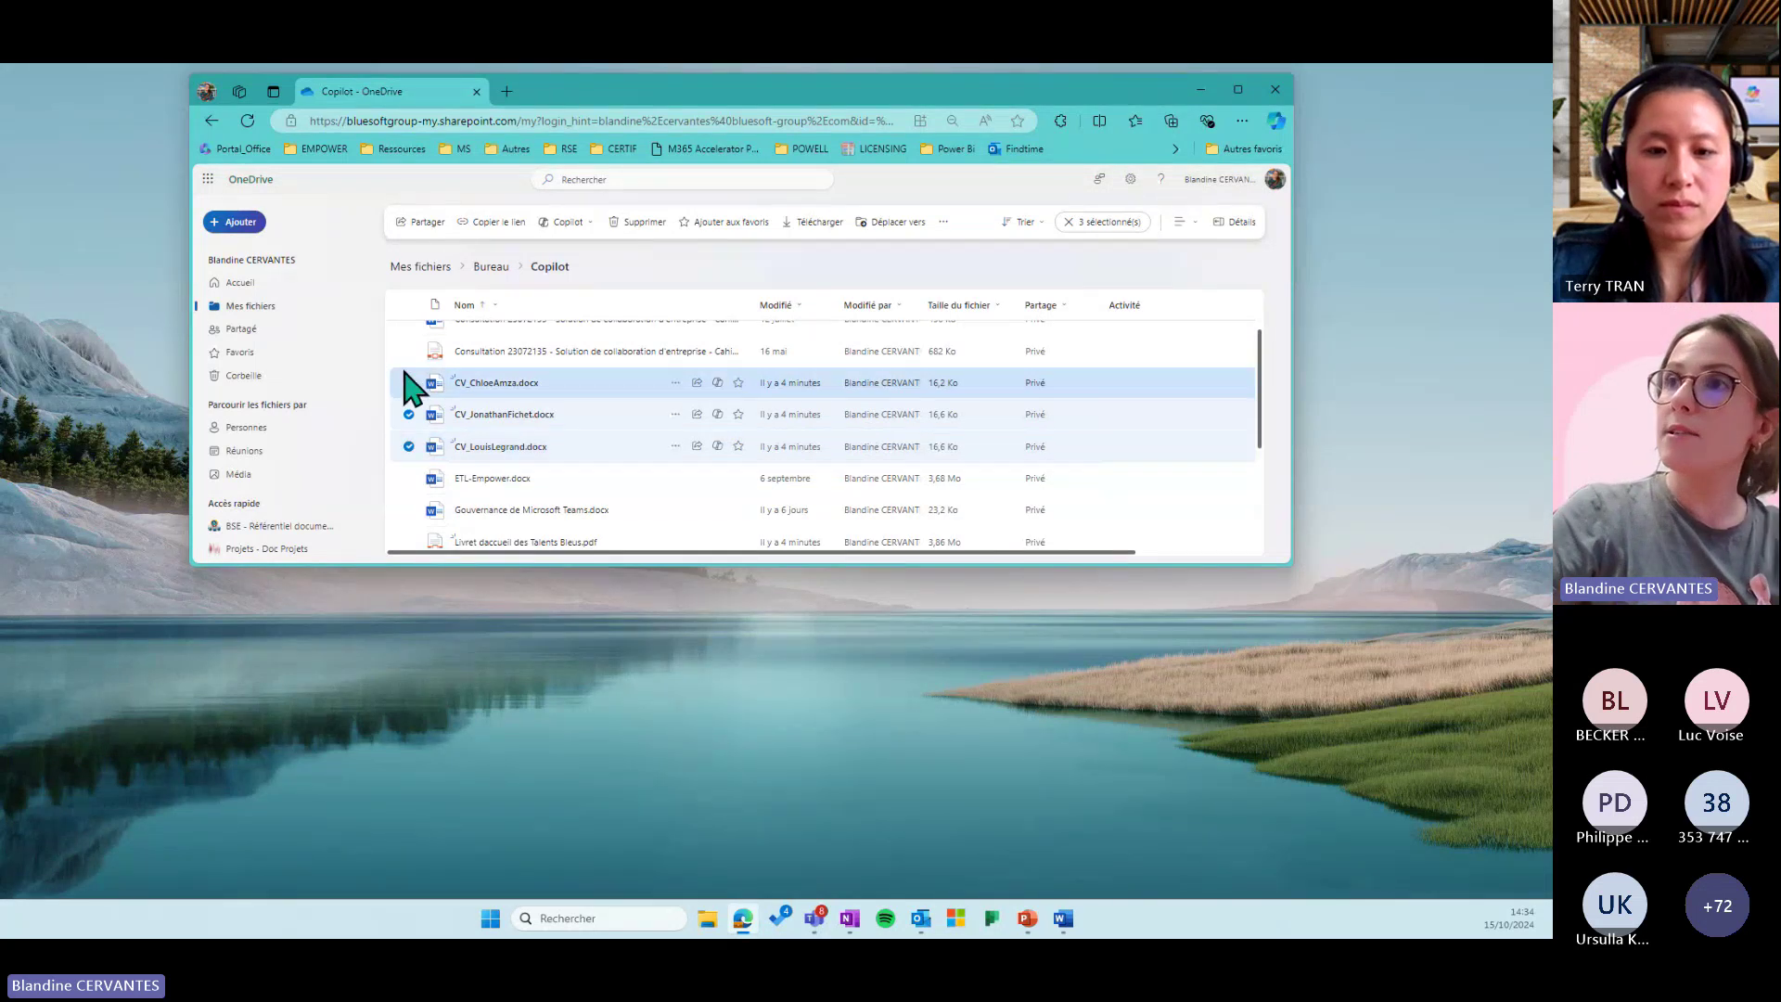
Step: Maximize the browser window, reset the page zoom to 100%, and have Copilot compare the three selected CV files
left_click(1237, 89)
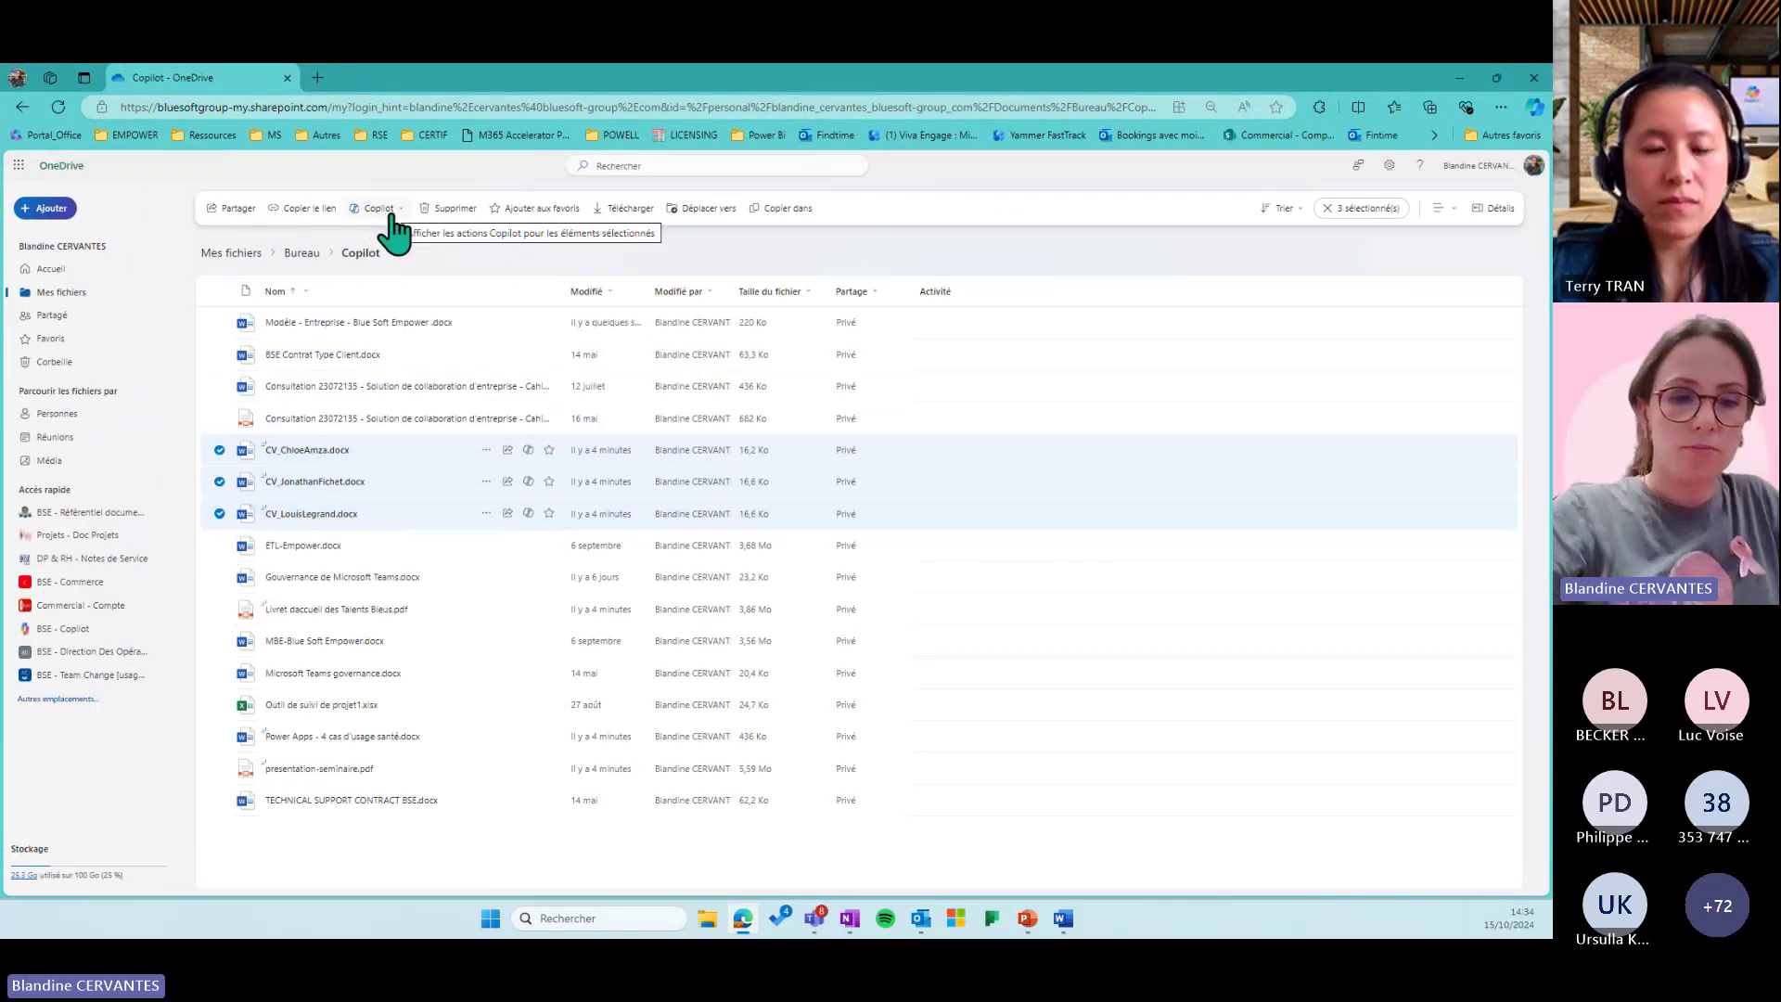
key("ctrl+minus")
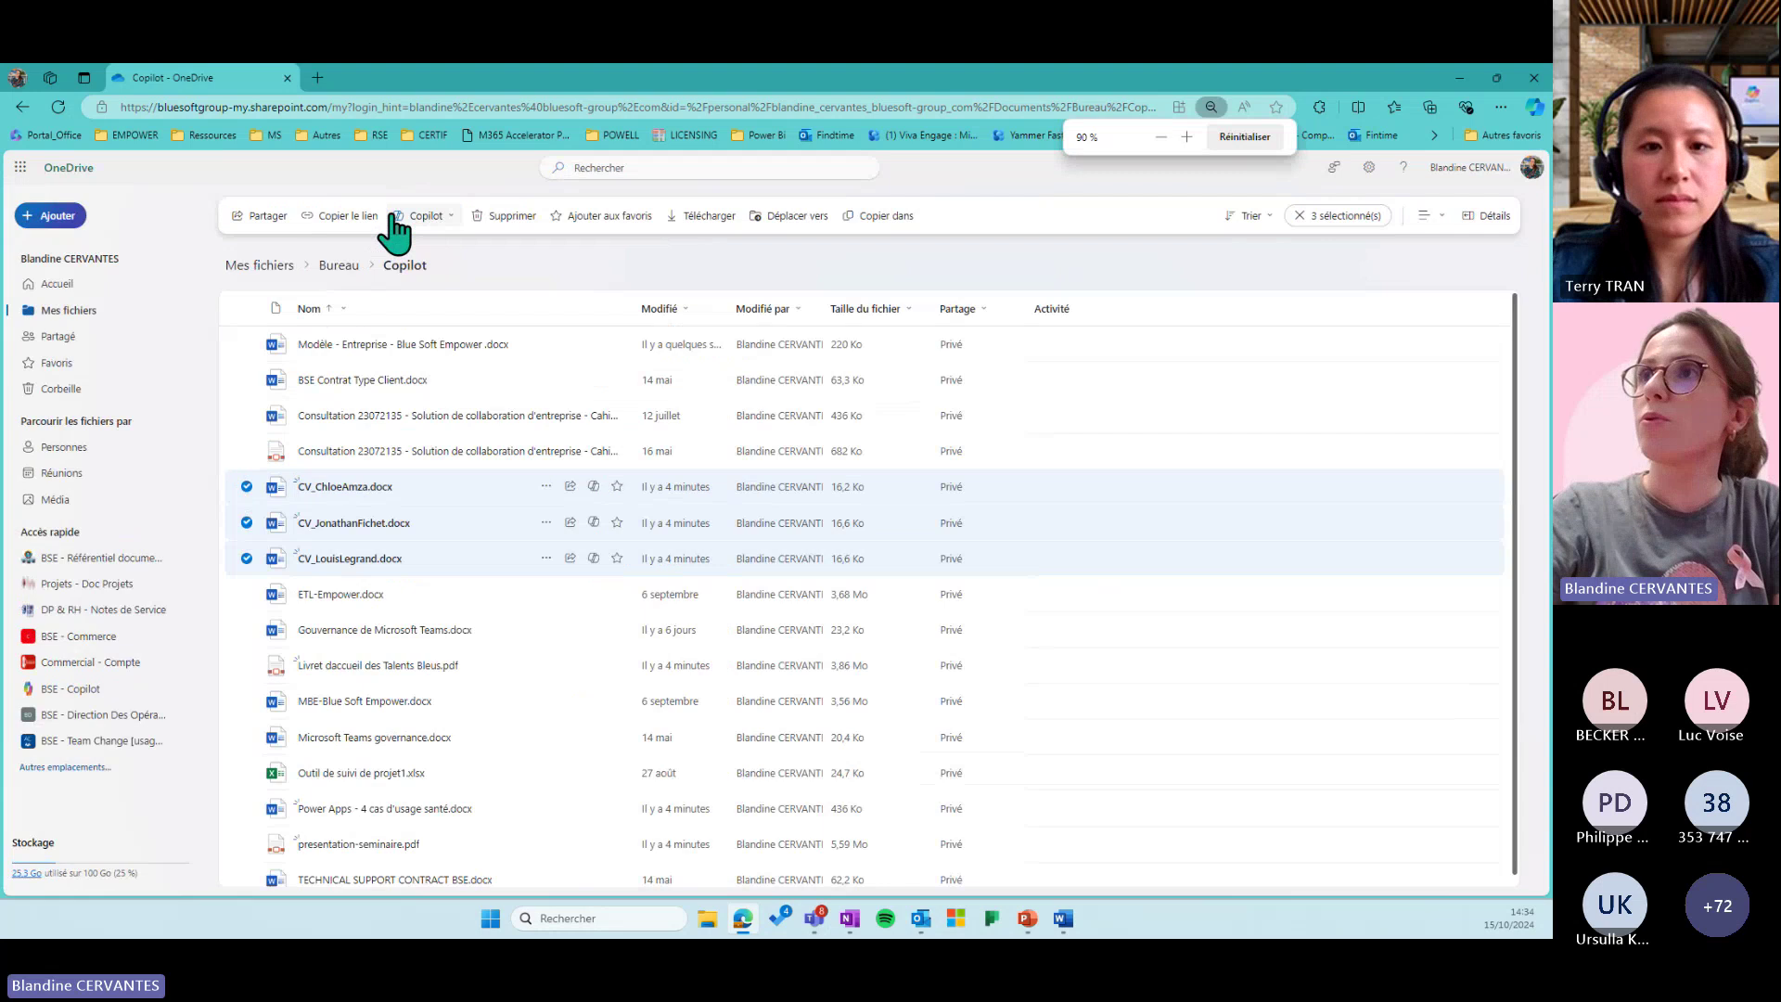
key("ctrl+0")
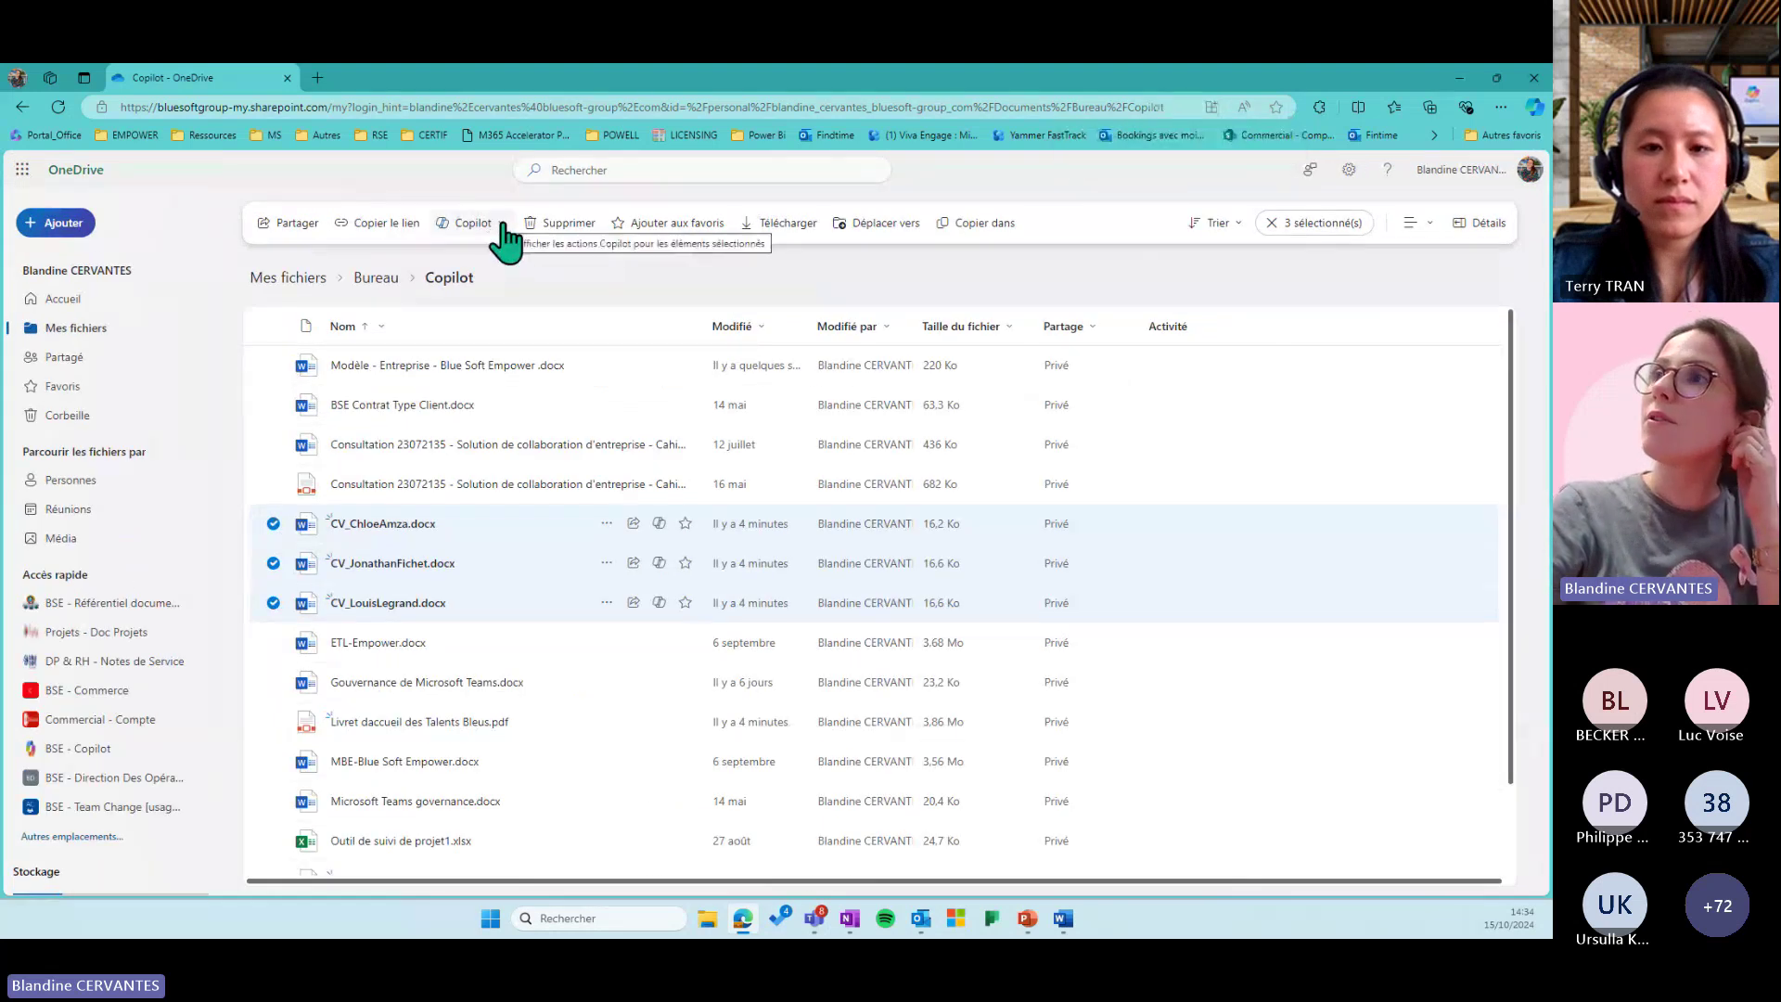
left_click(506, 226)
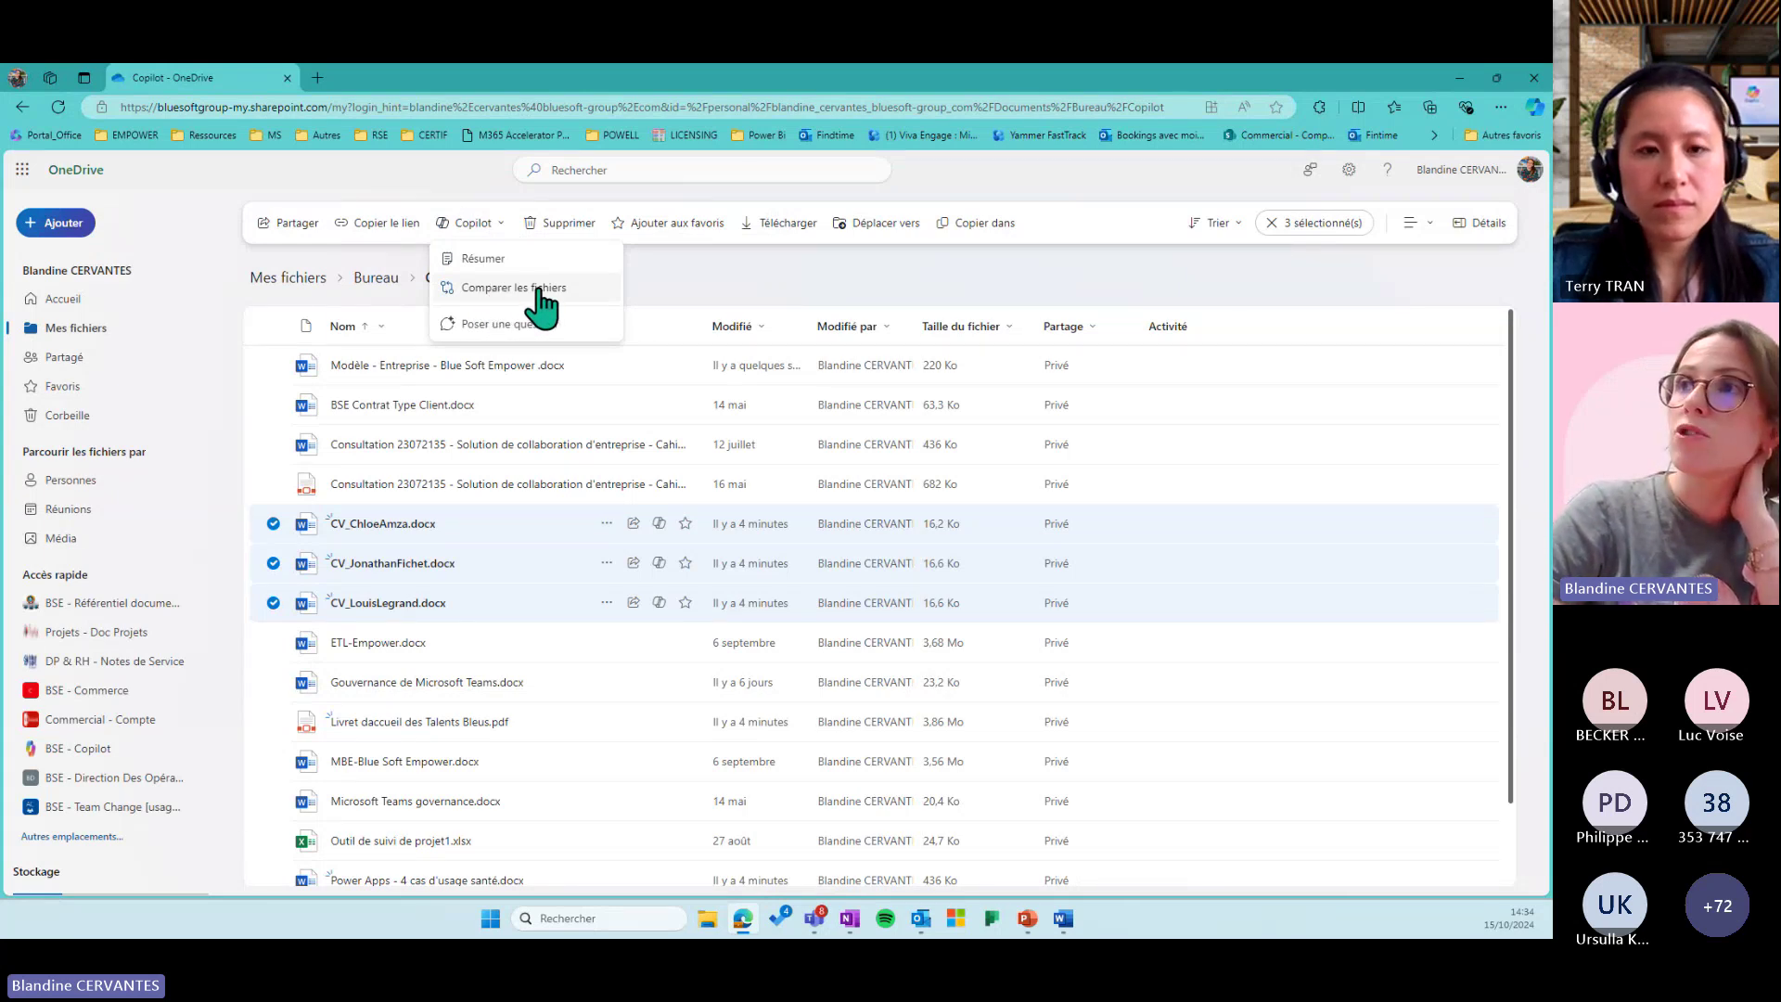
left_click(698, 308)
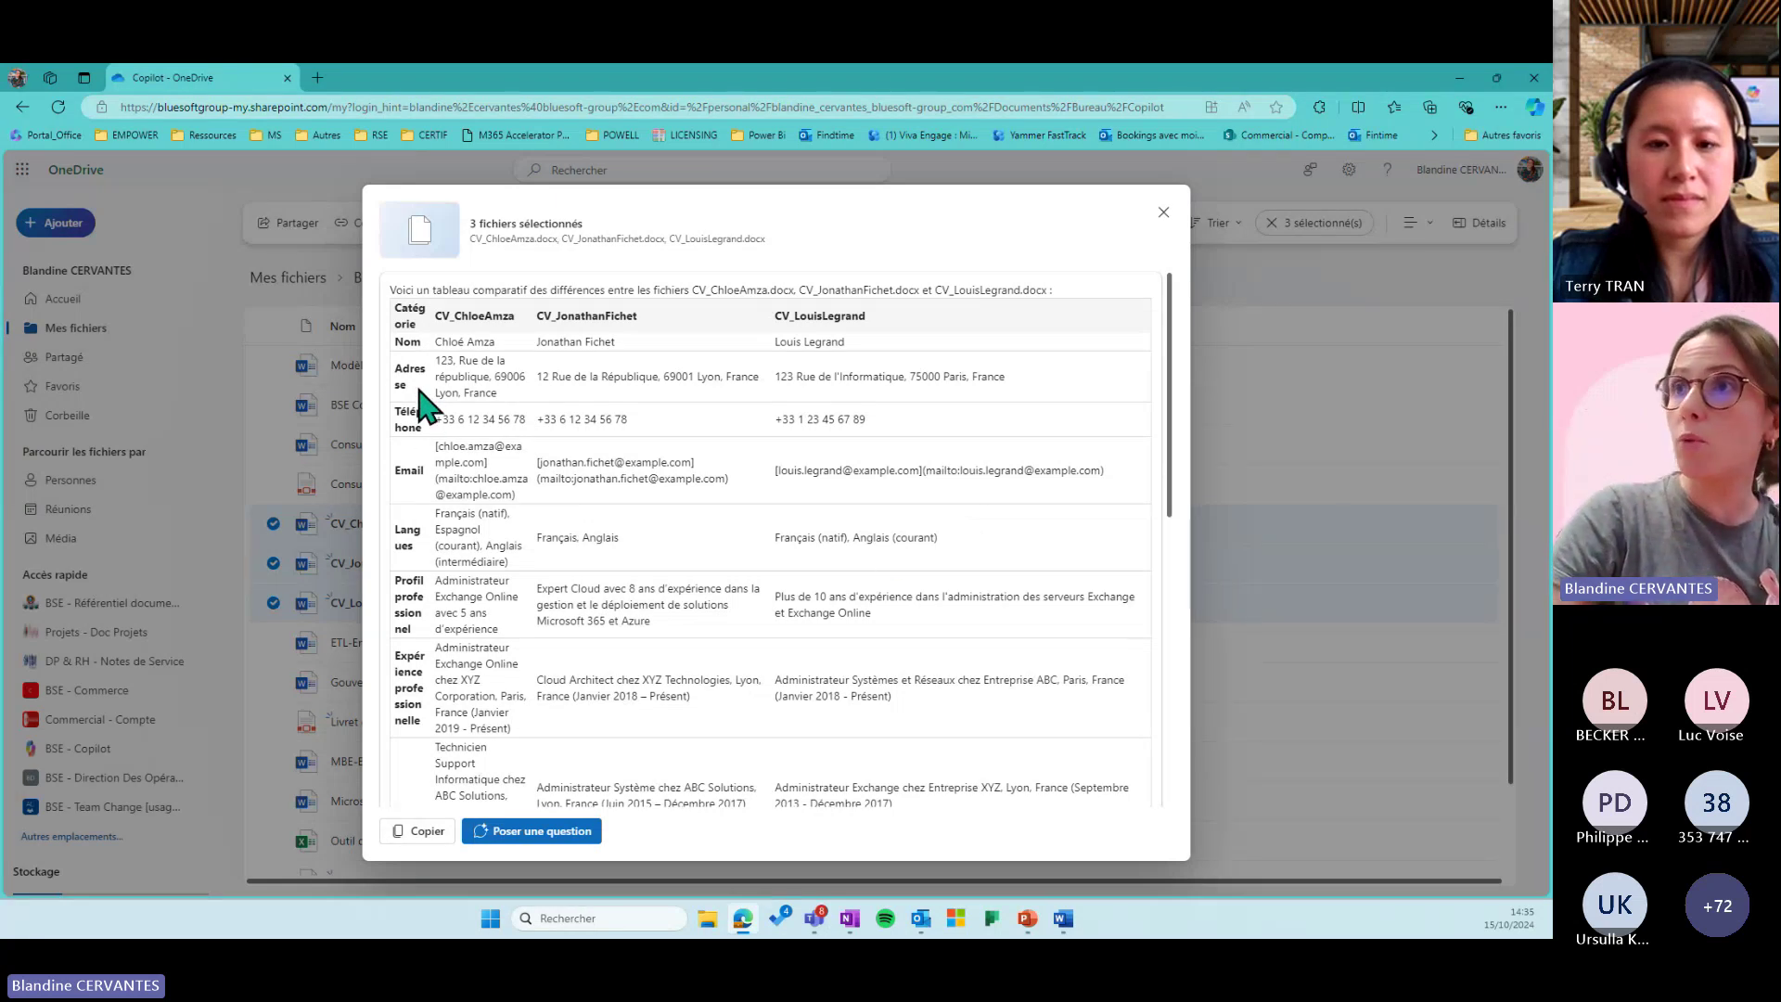
Step: Review the generated CV comparison table through to its end, then continue it in the Copilot question chat
scroll(422, 366, "down", 1)
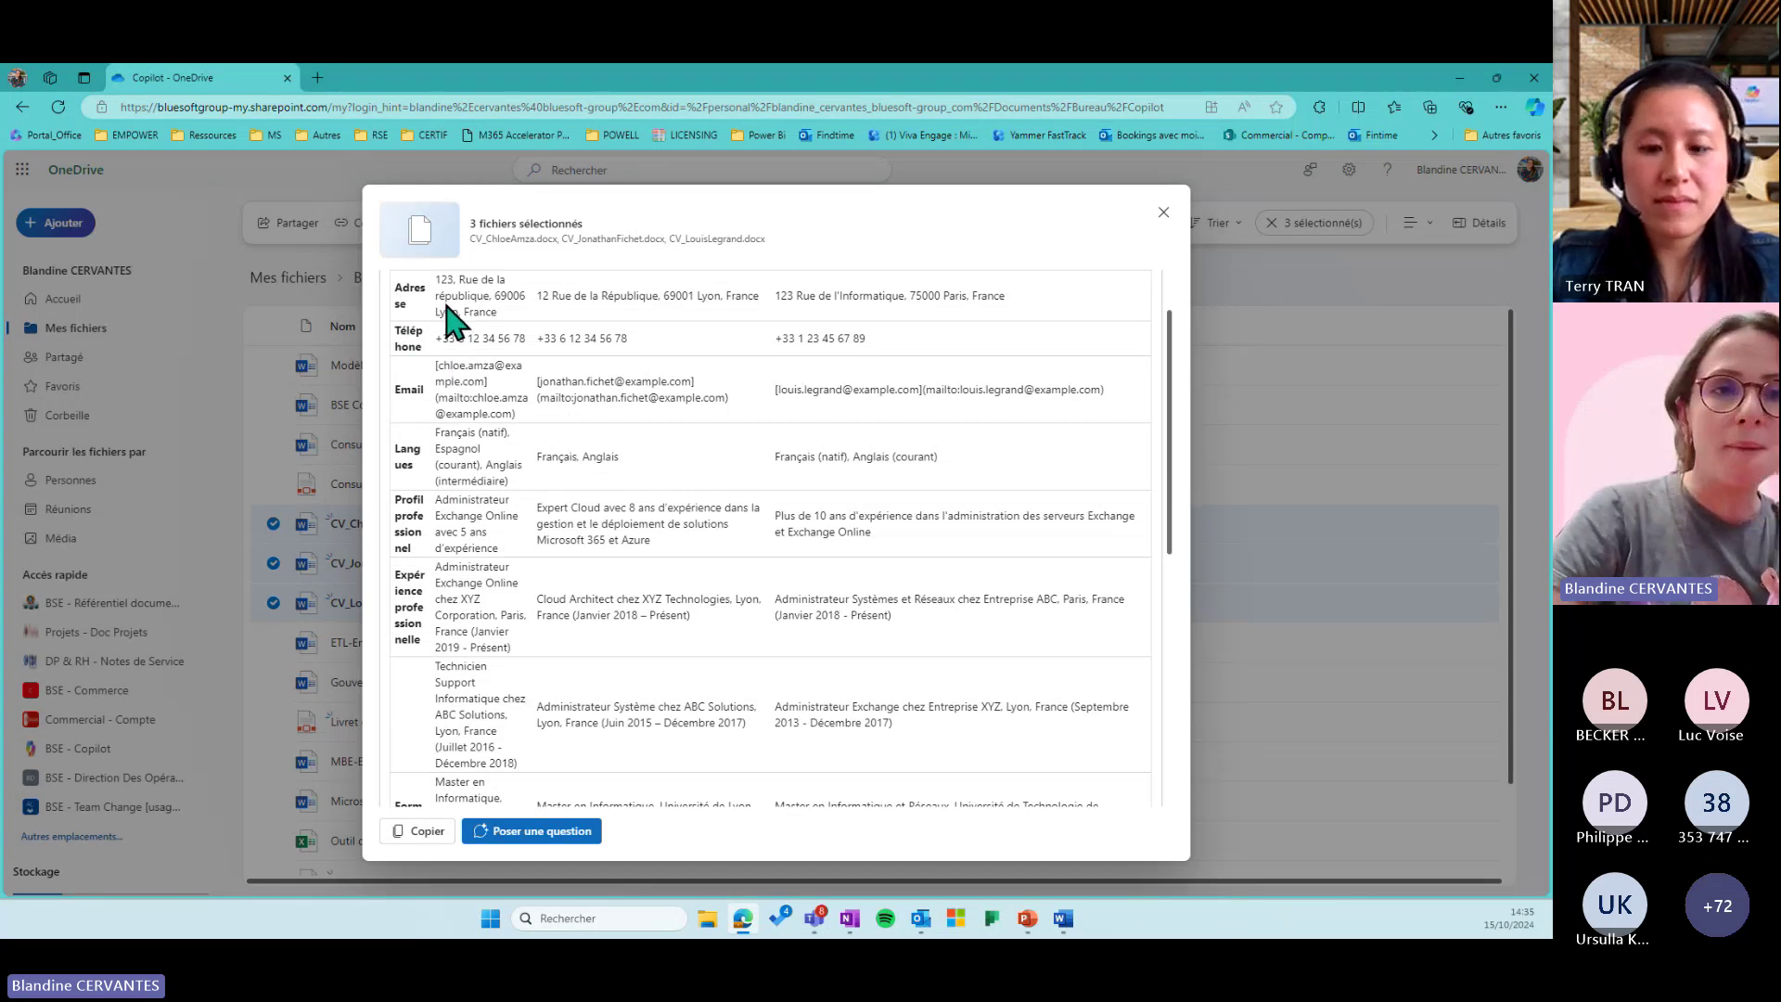
scroll(447, 371, "down", 1)
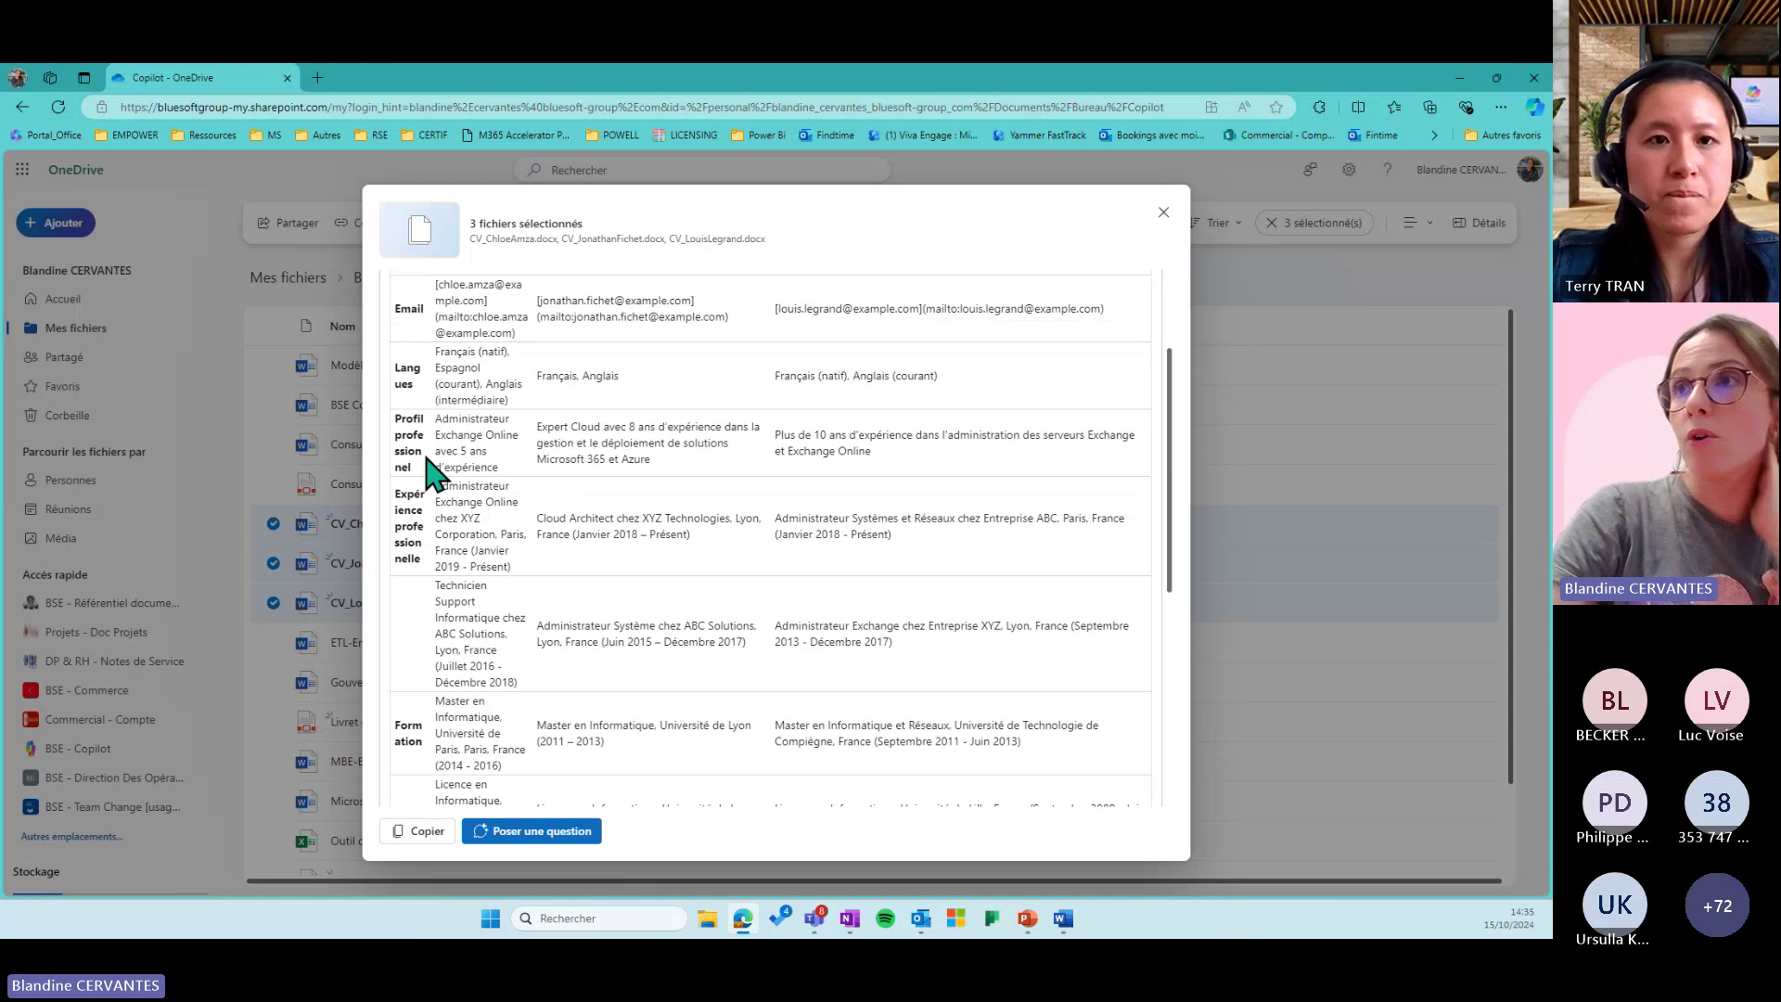
scroll(422, 467, "down", 1)
scroll(422, 473, "down", 3)
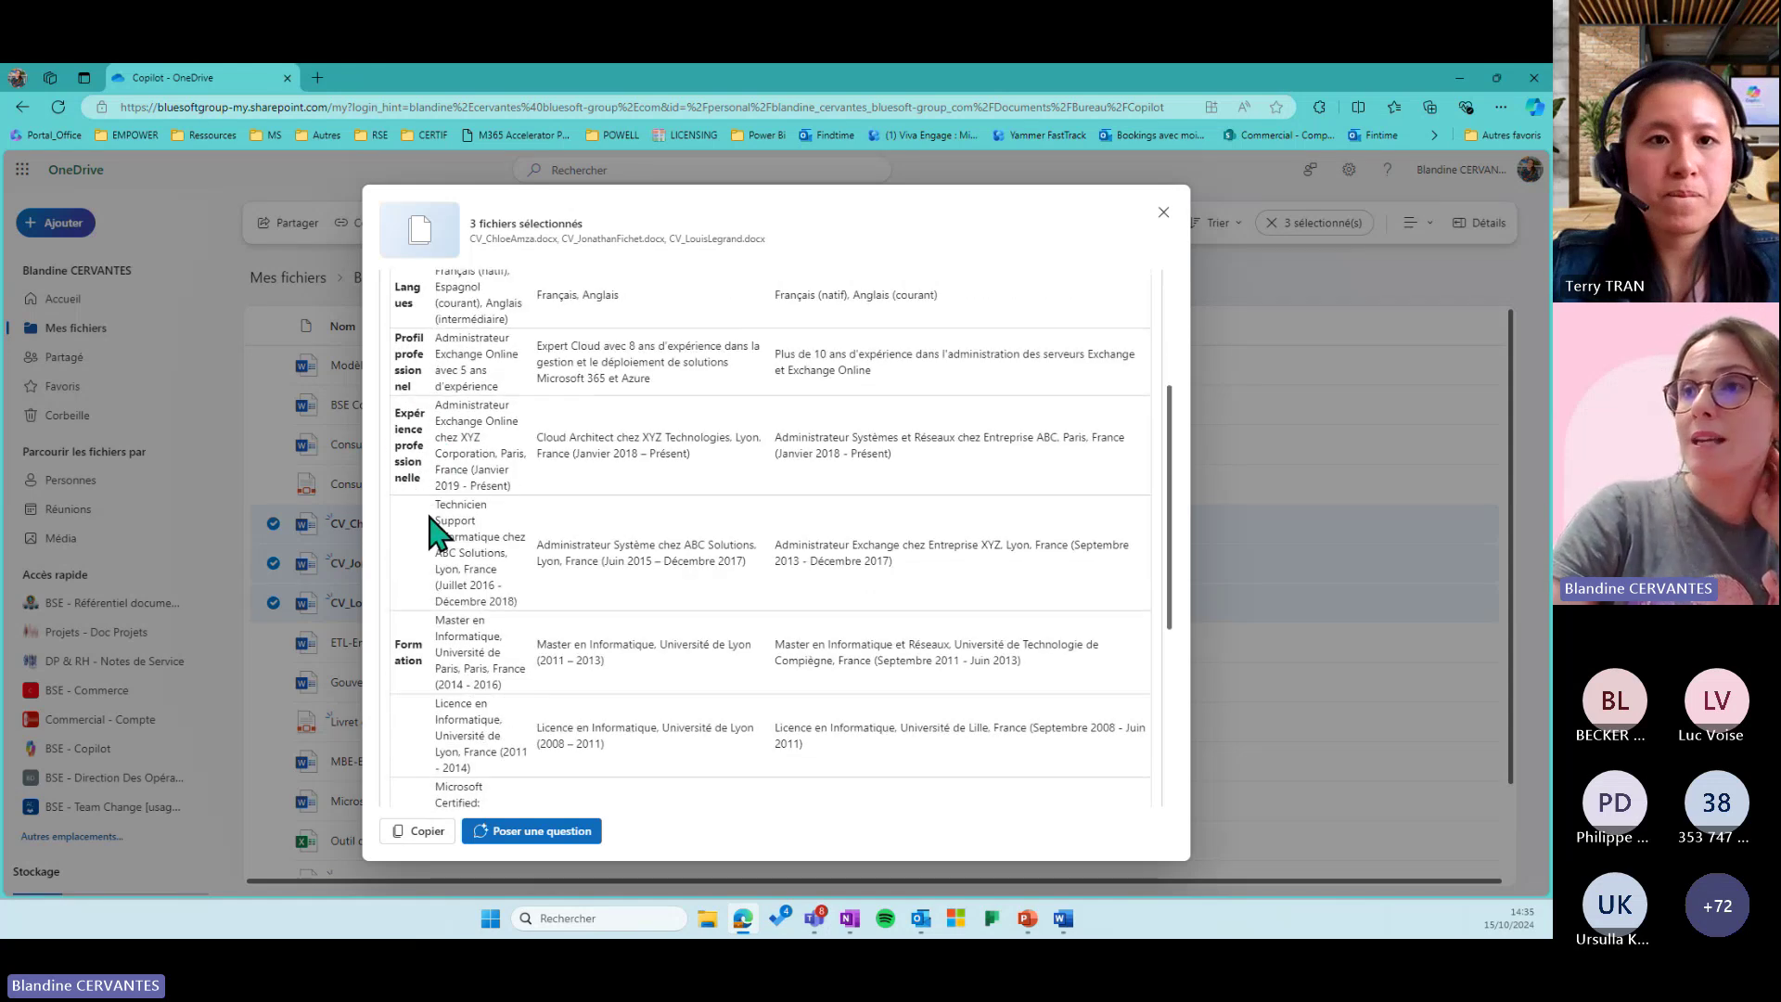
scroll(463, 612, "down", 3)
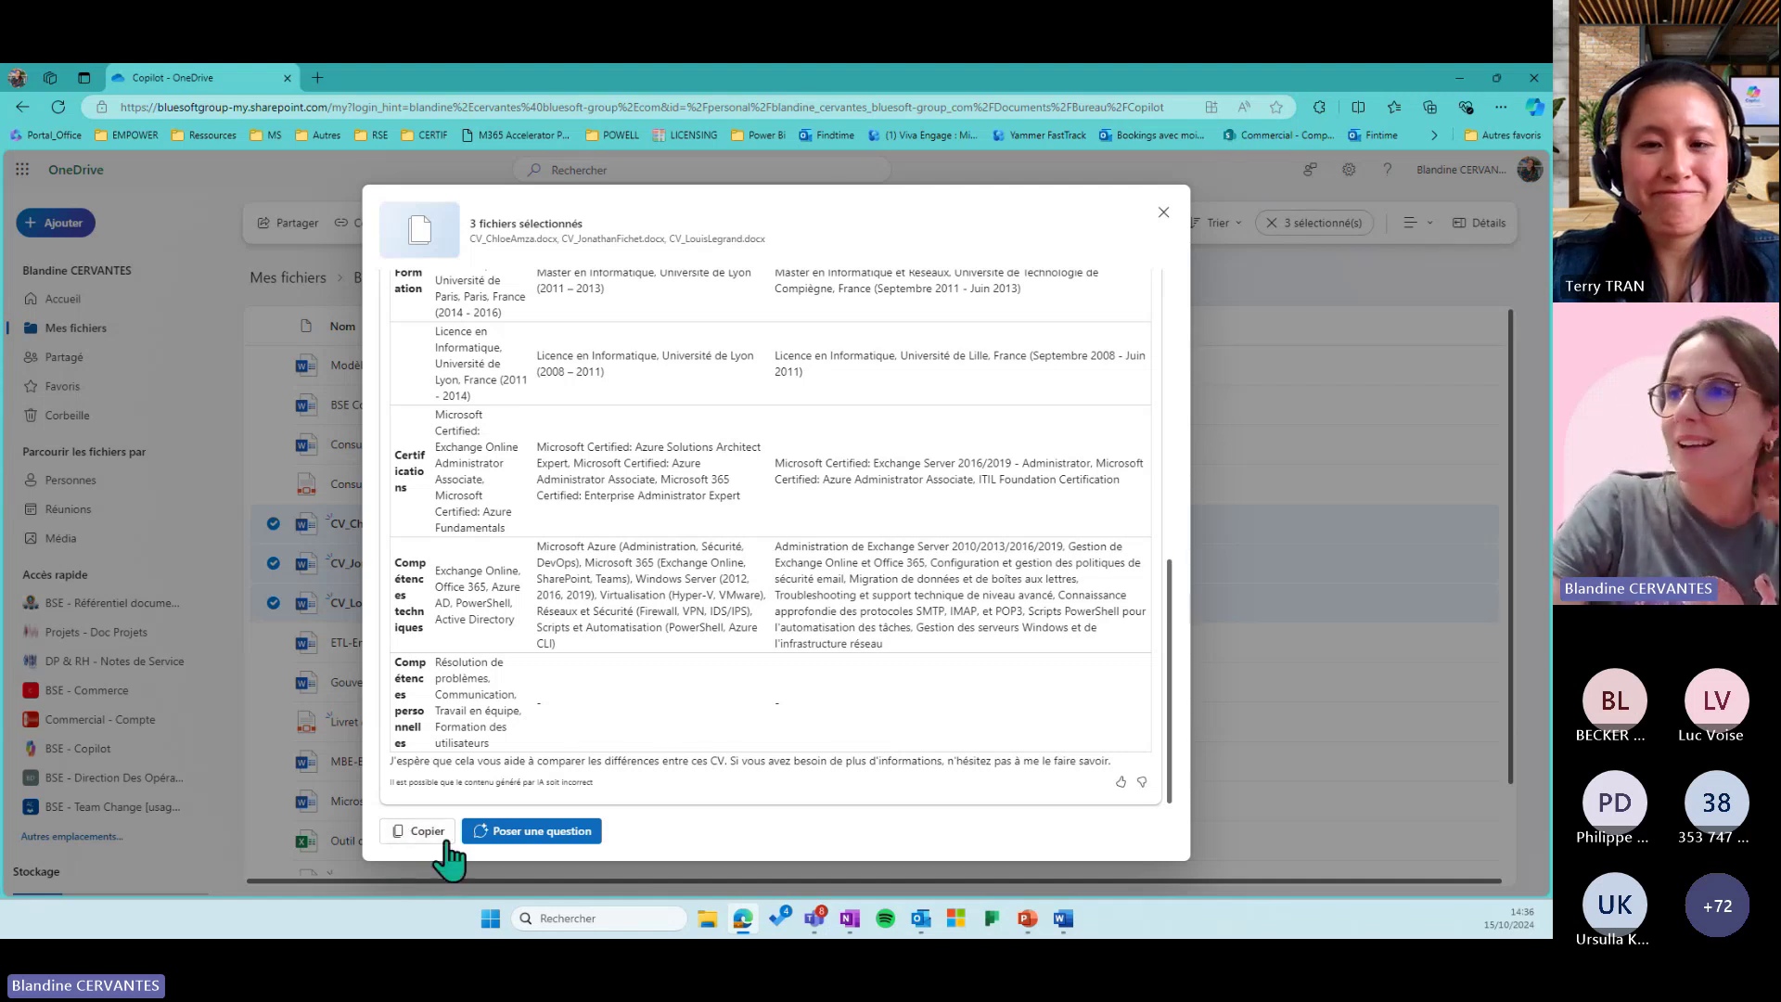
left_click(505, 832)
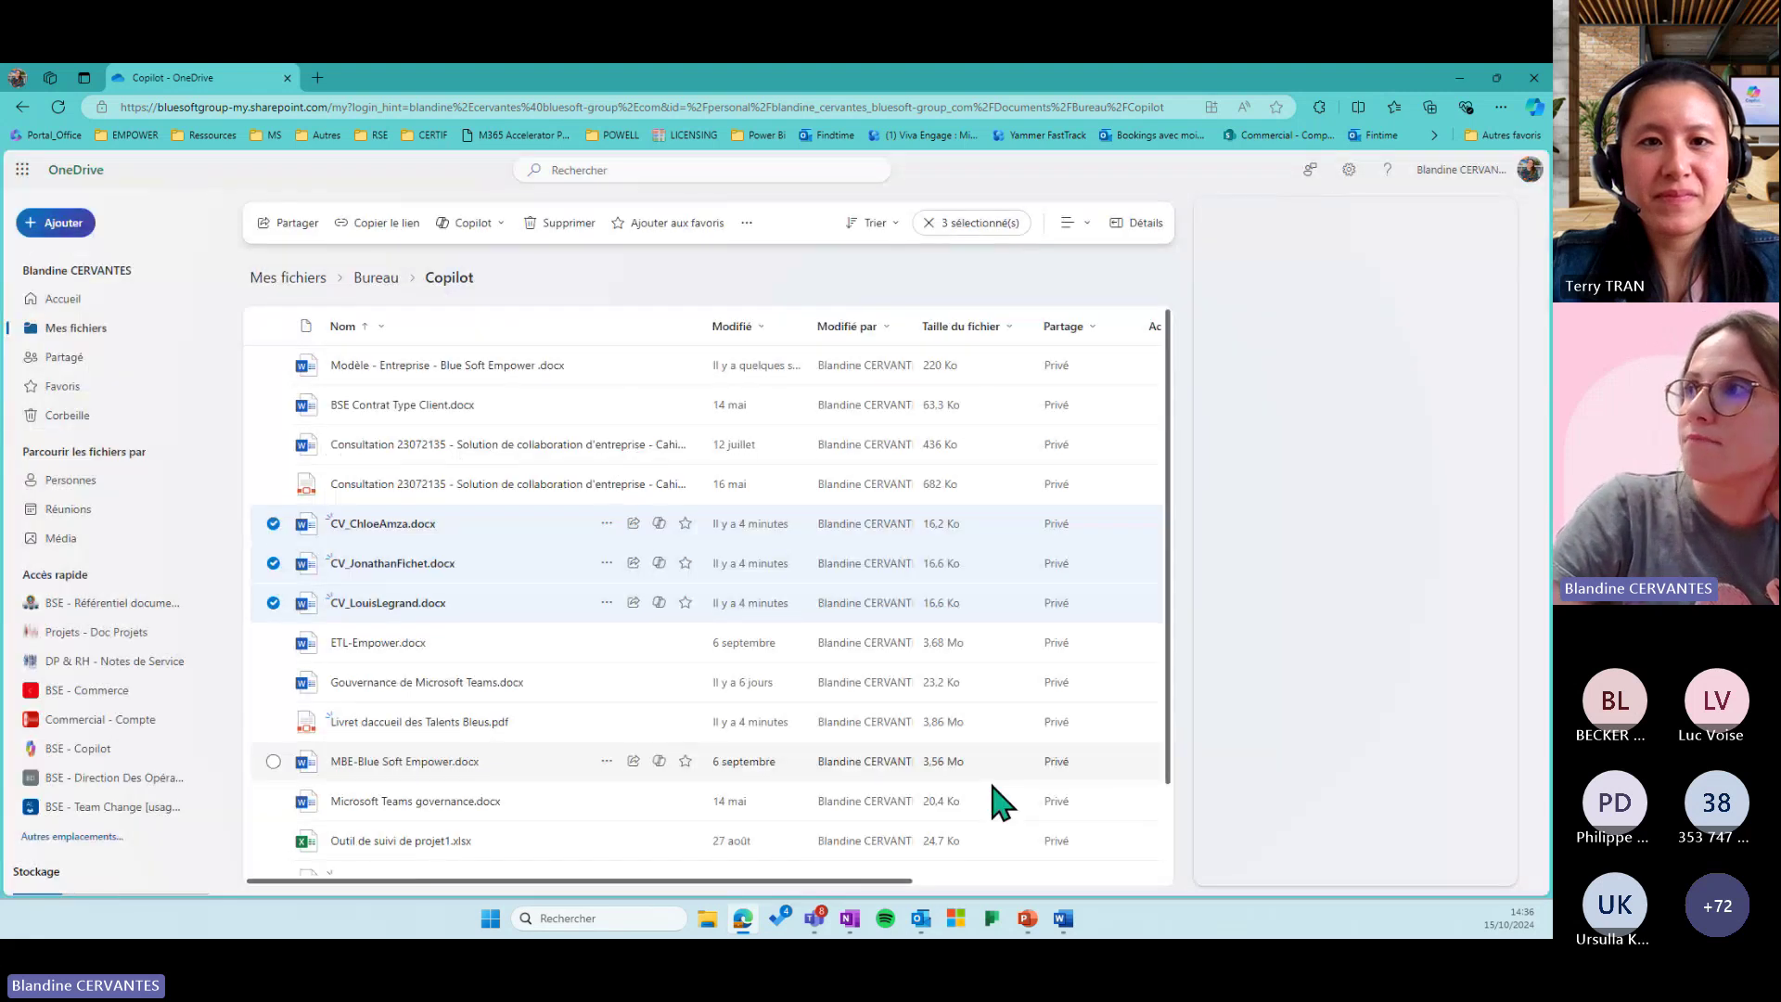
scroll(1308, 577, "down", 10)
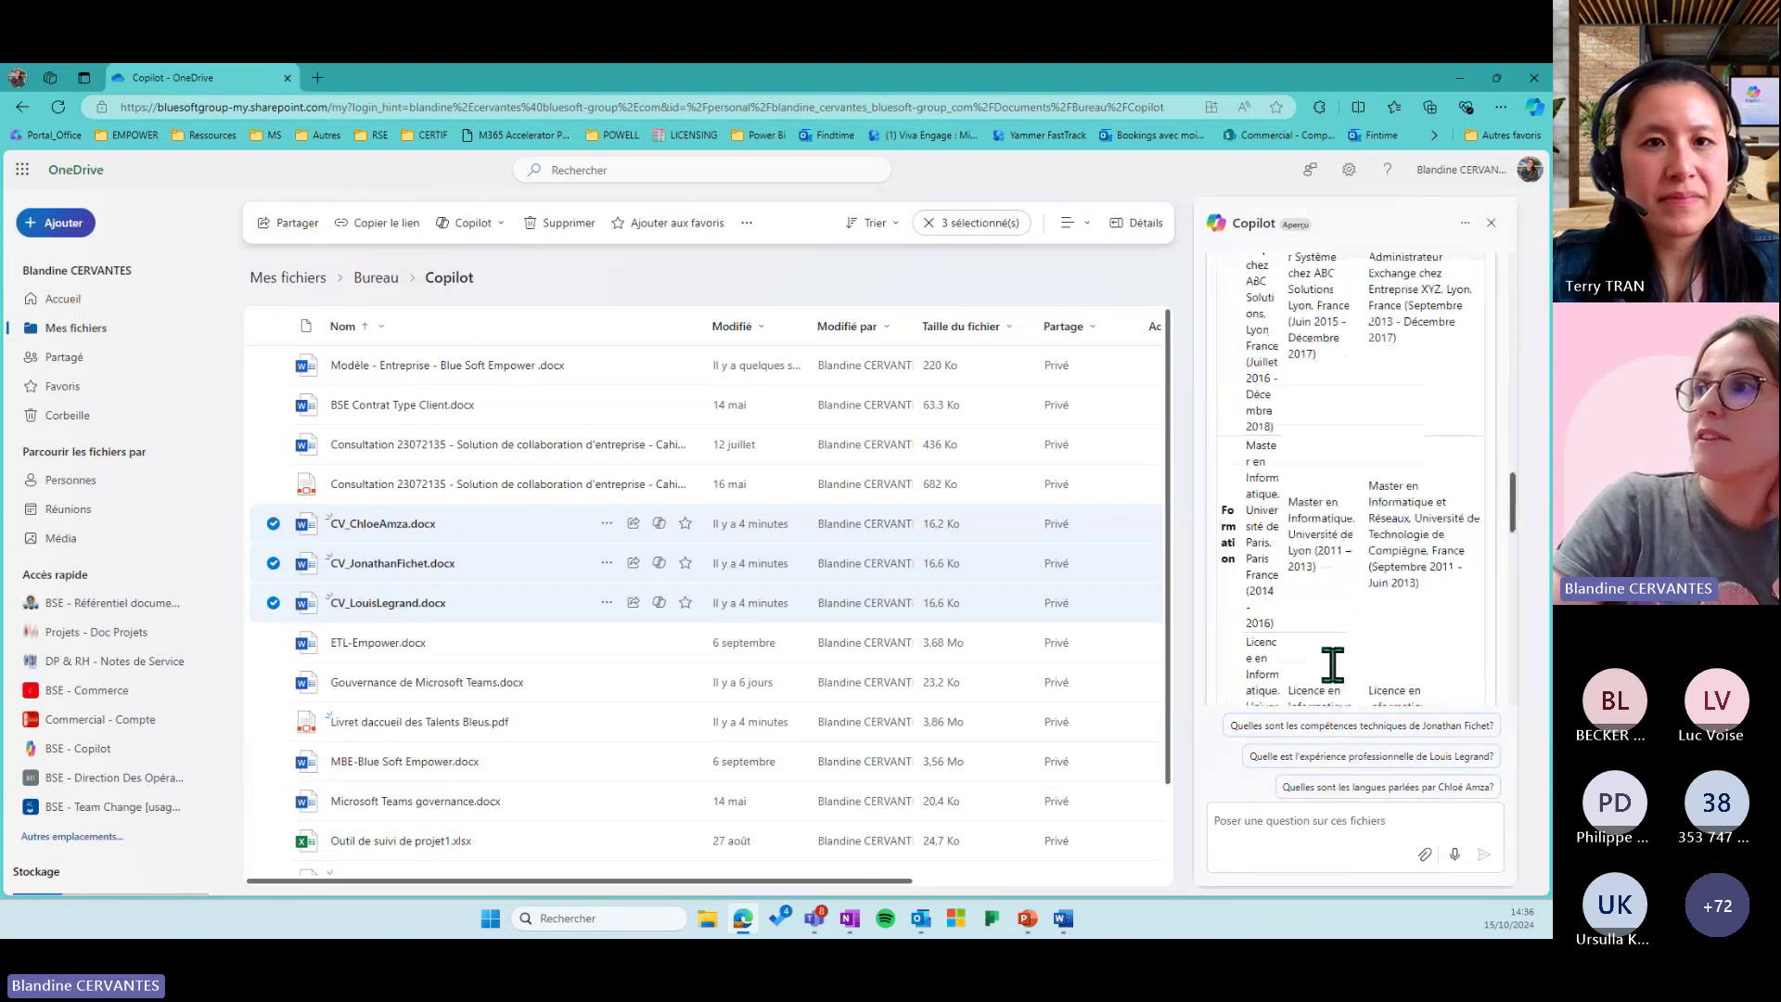
Step: Close the Copilot chat and try to reopen it to ask a question about the selected CVs
left_click(1490, 225)
left_click(487, 230)
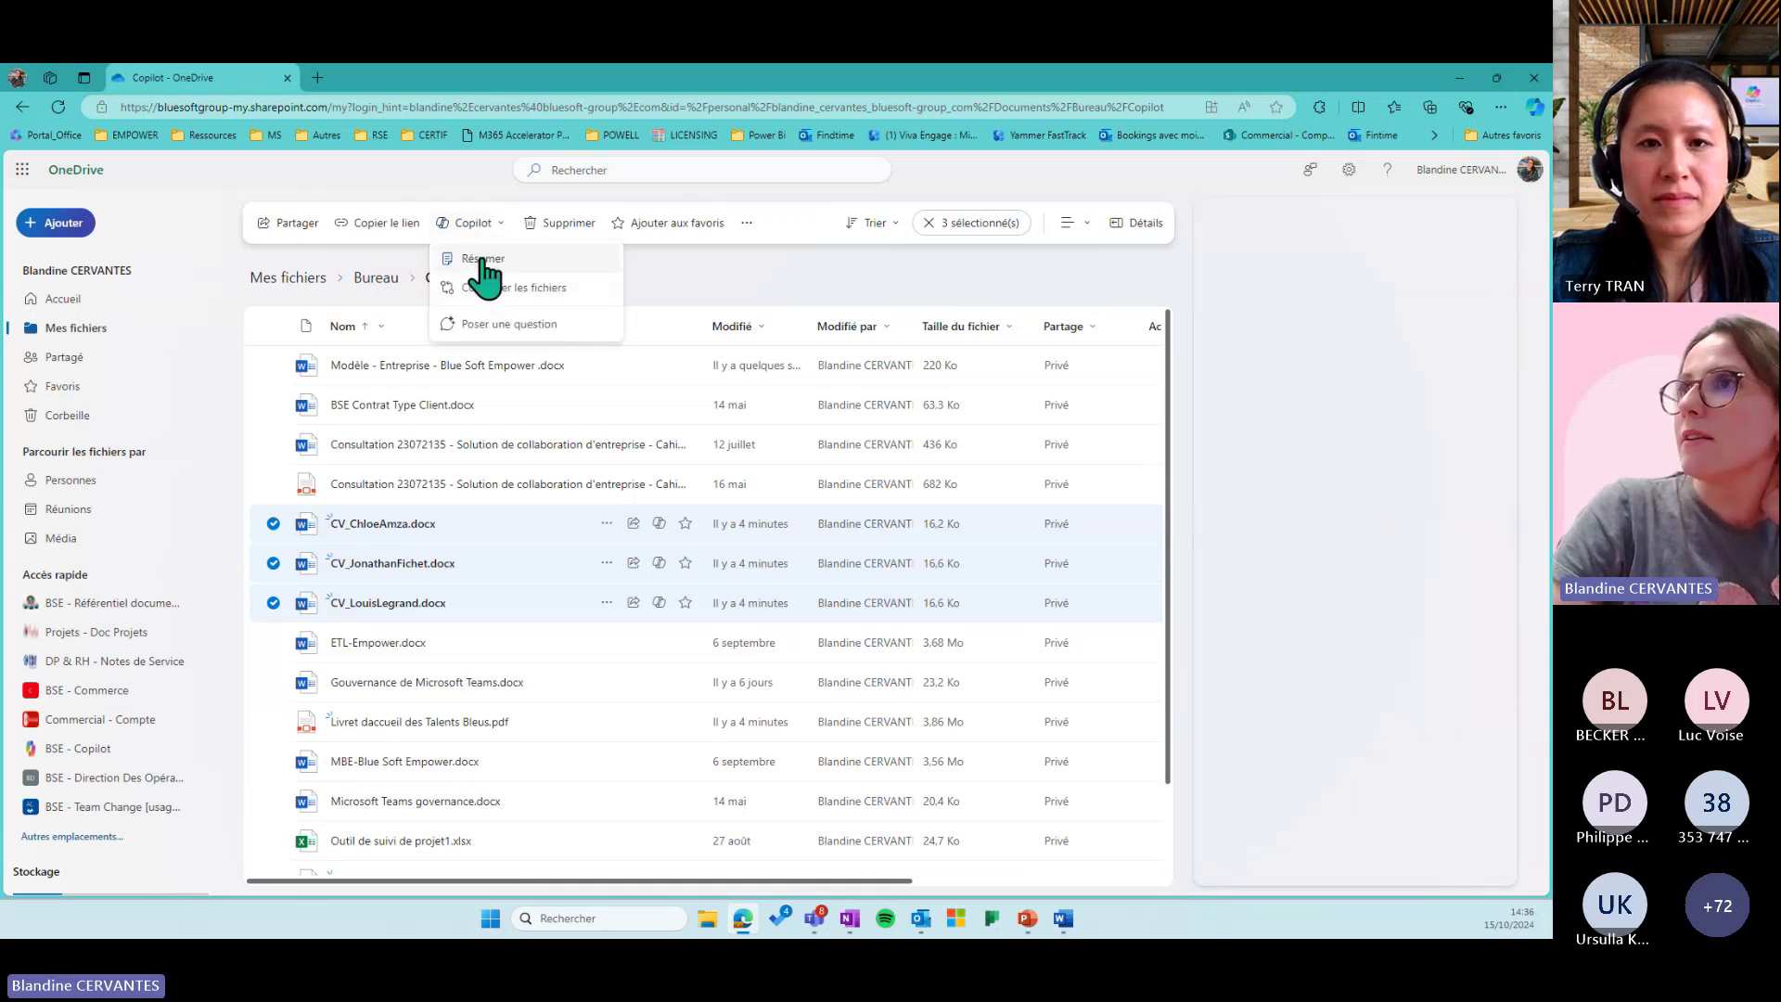
left_click(518, 325)
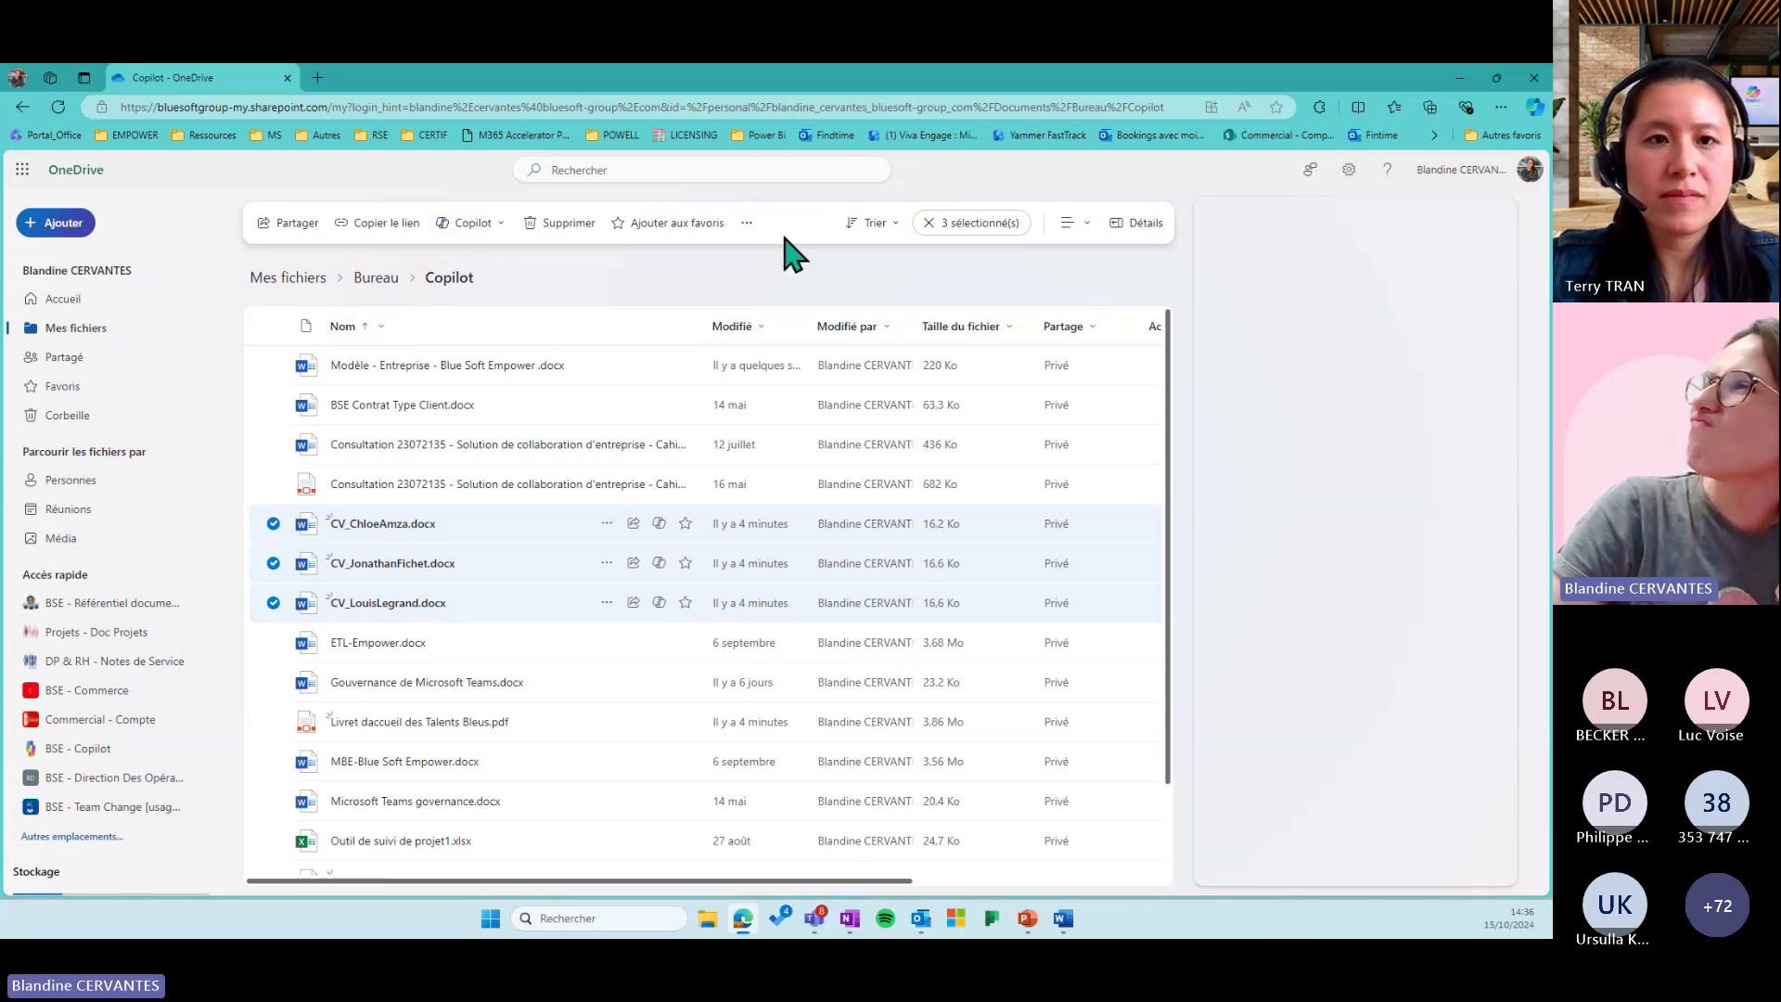
Step: Run the Copilot file comparison on the three selected CVs again
left_click(497, 232)
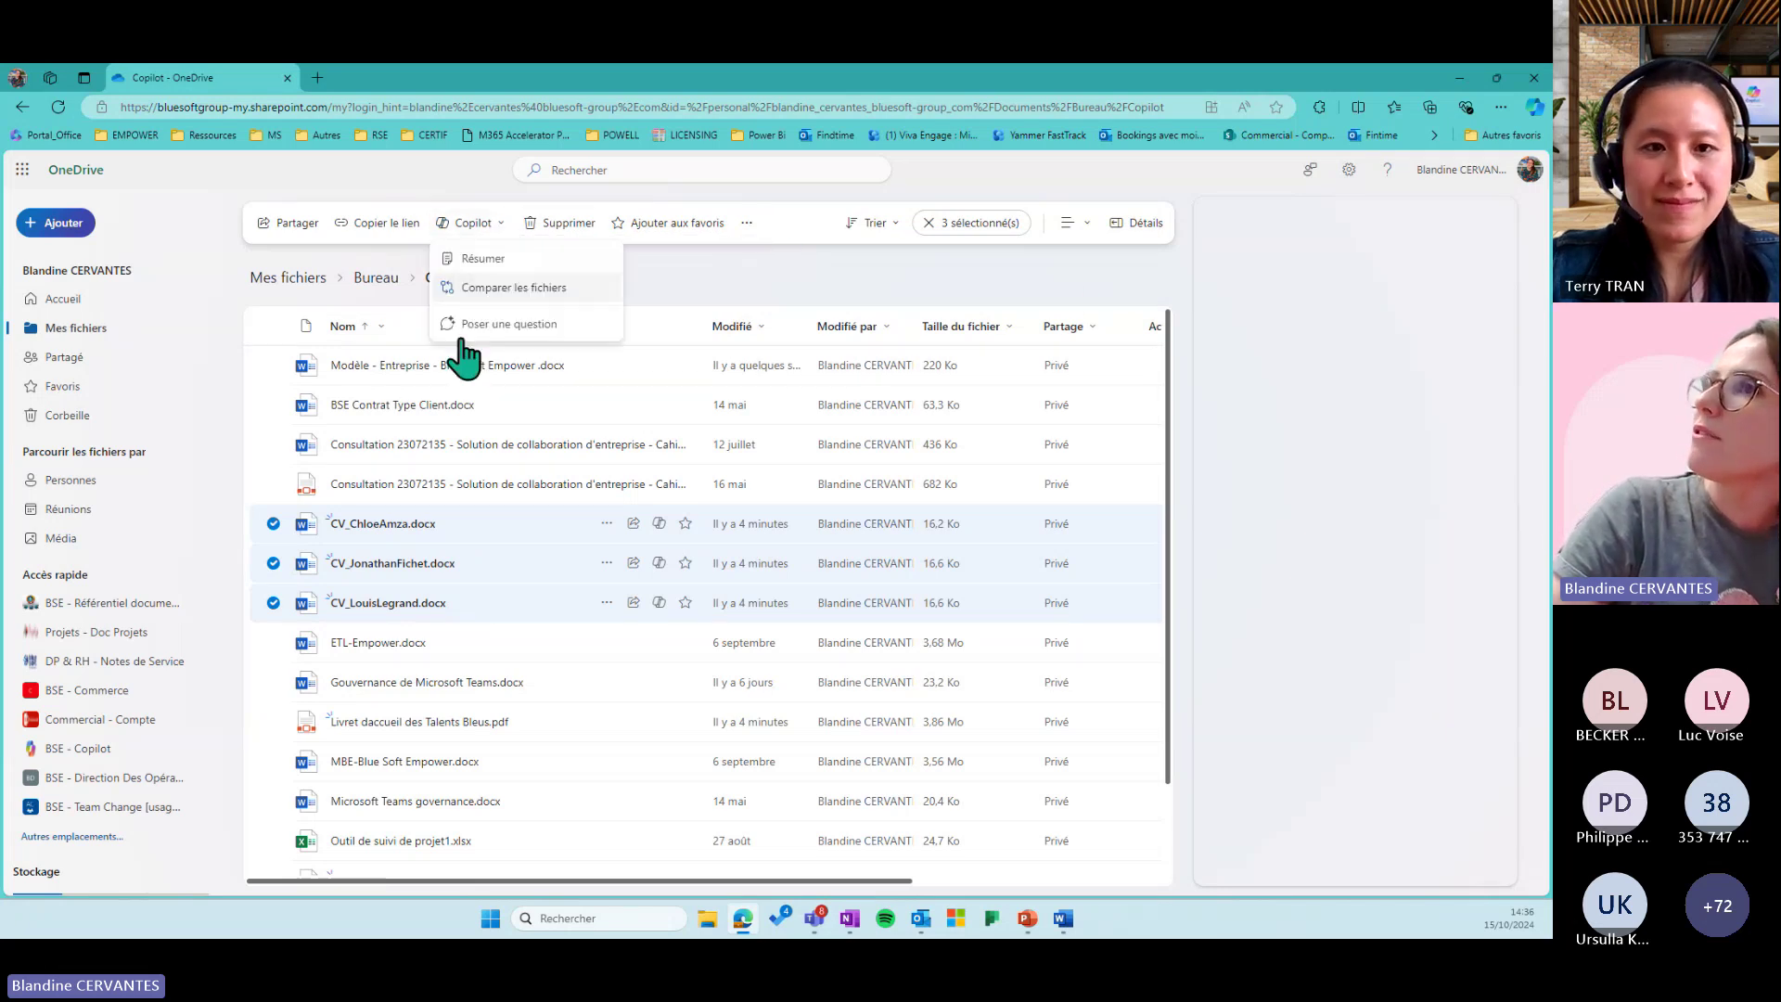
left_click(489, 236)
left_click(489, 233)
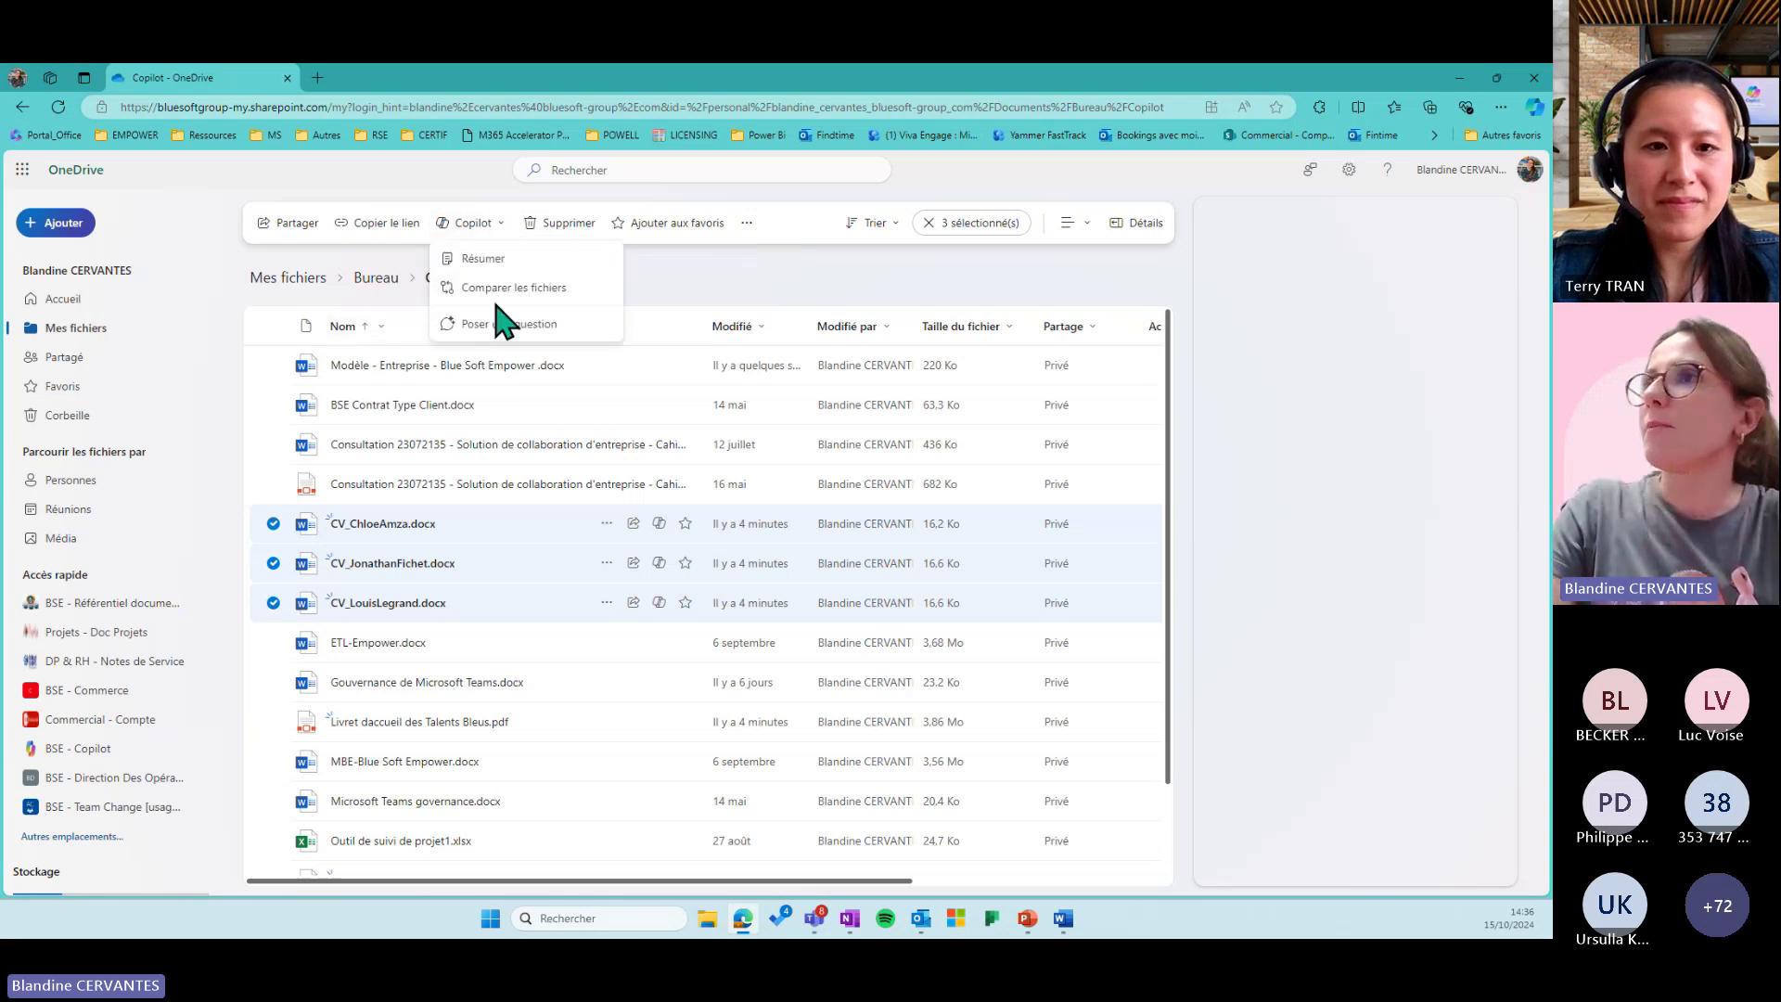
left_click(501, 290)
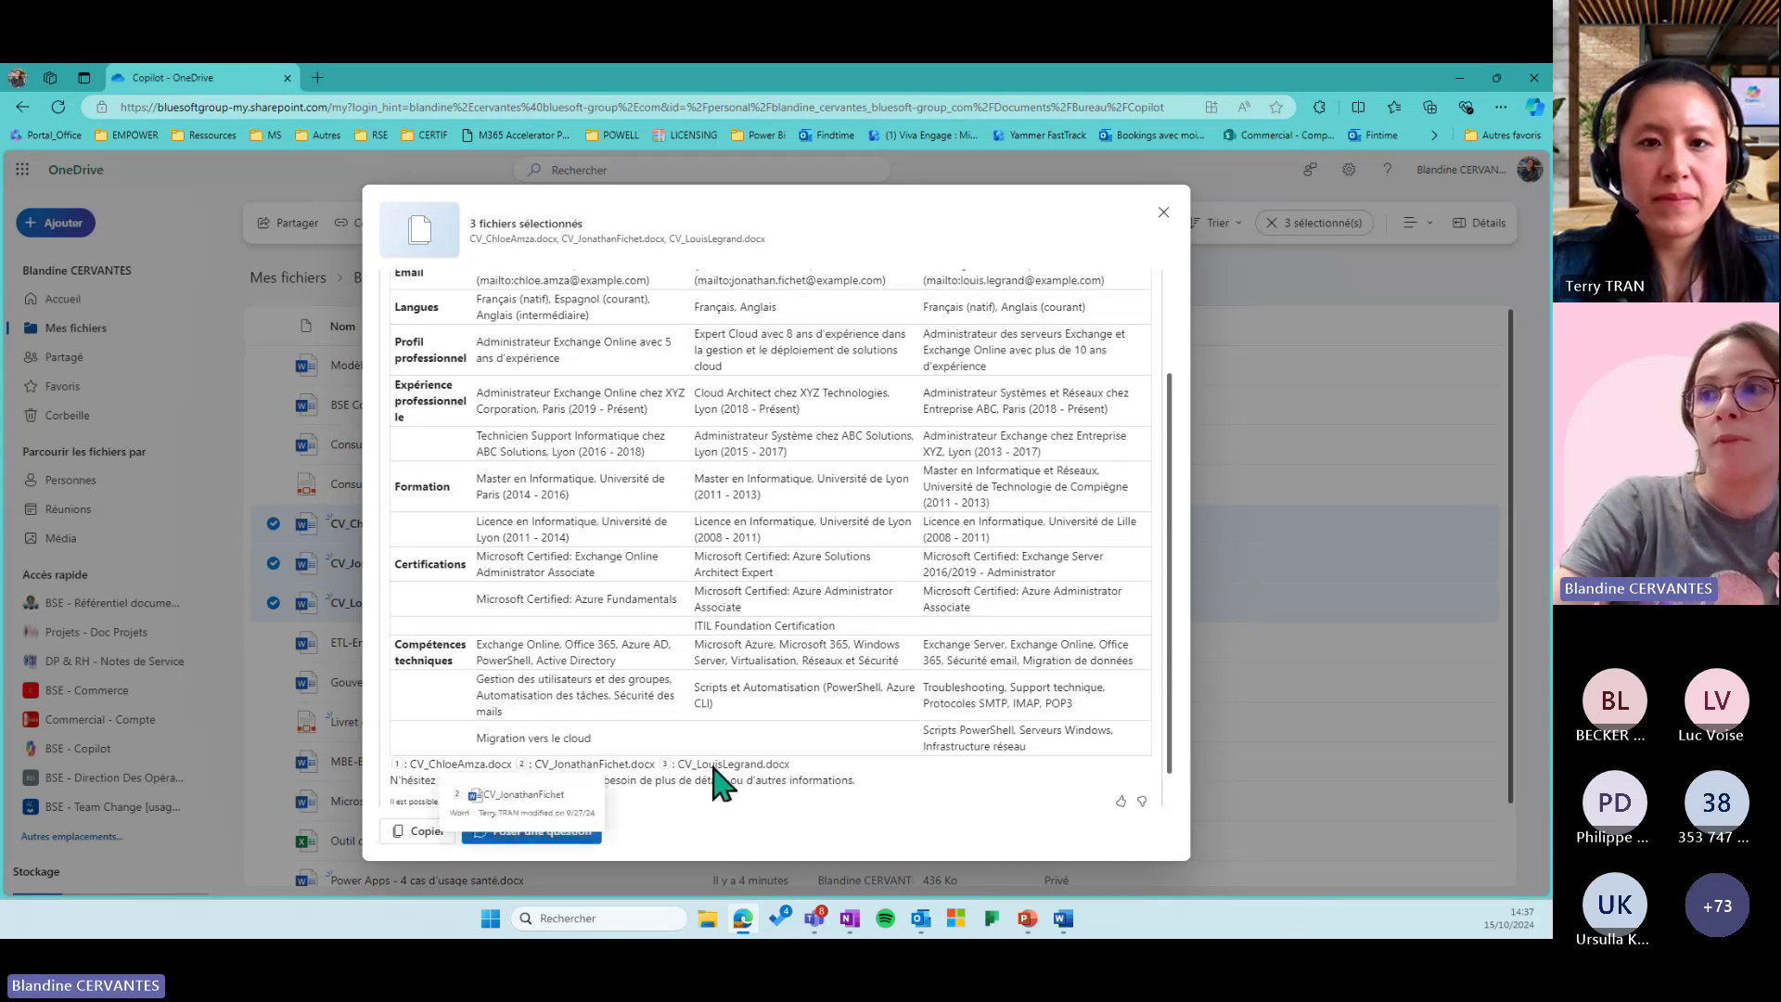
Step: Continue from the comparison into the Copilot chat and ask "Qui parle le mieux anglais pour un projet de contexte international ?"
left_click(533, 832)
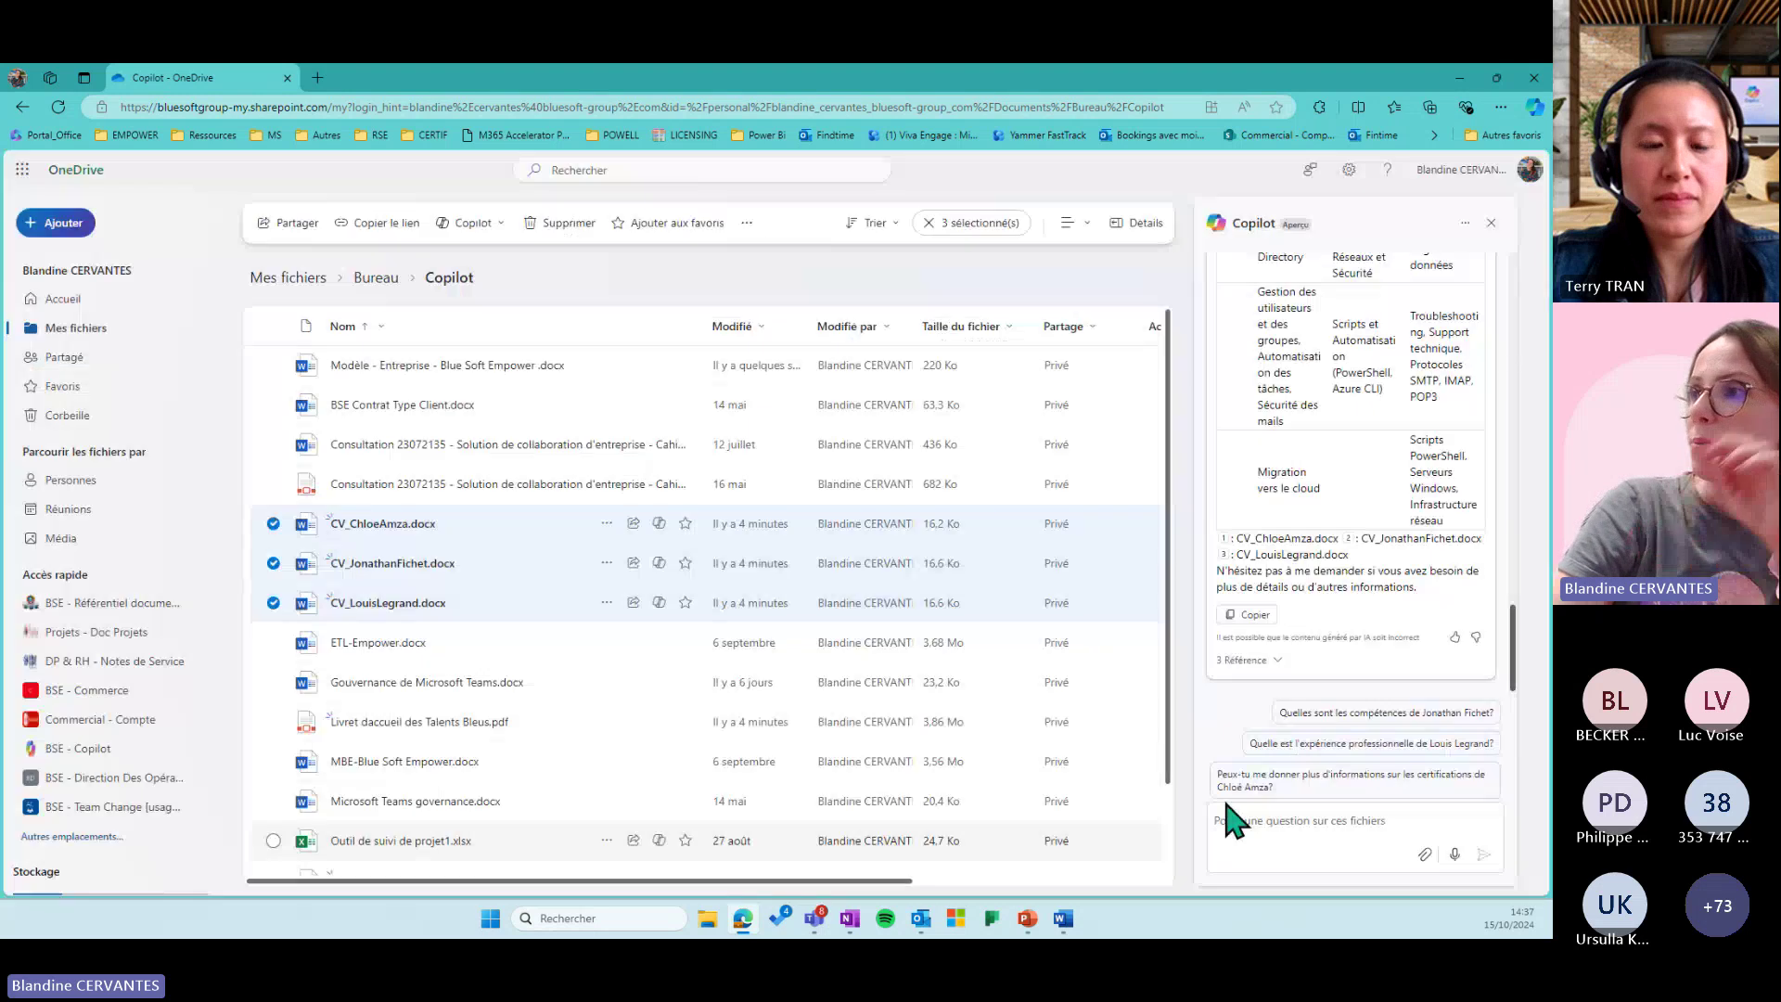
left_click(1296, 820)
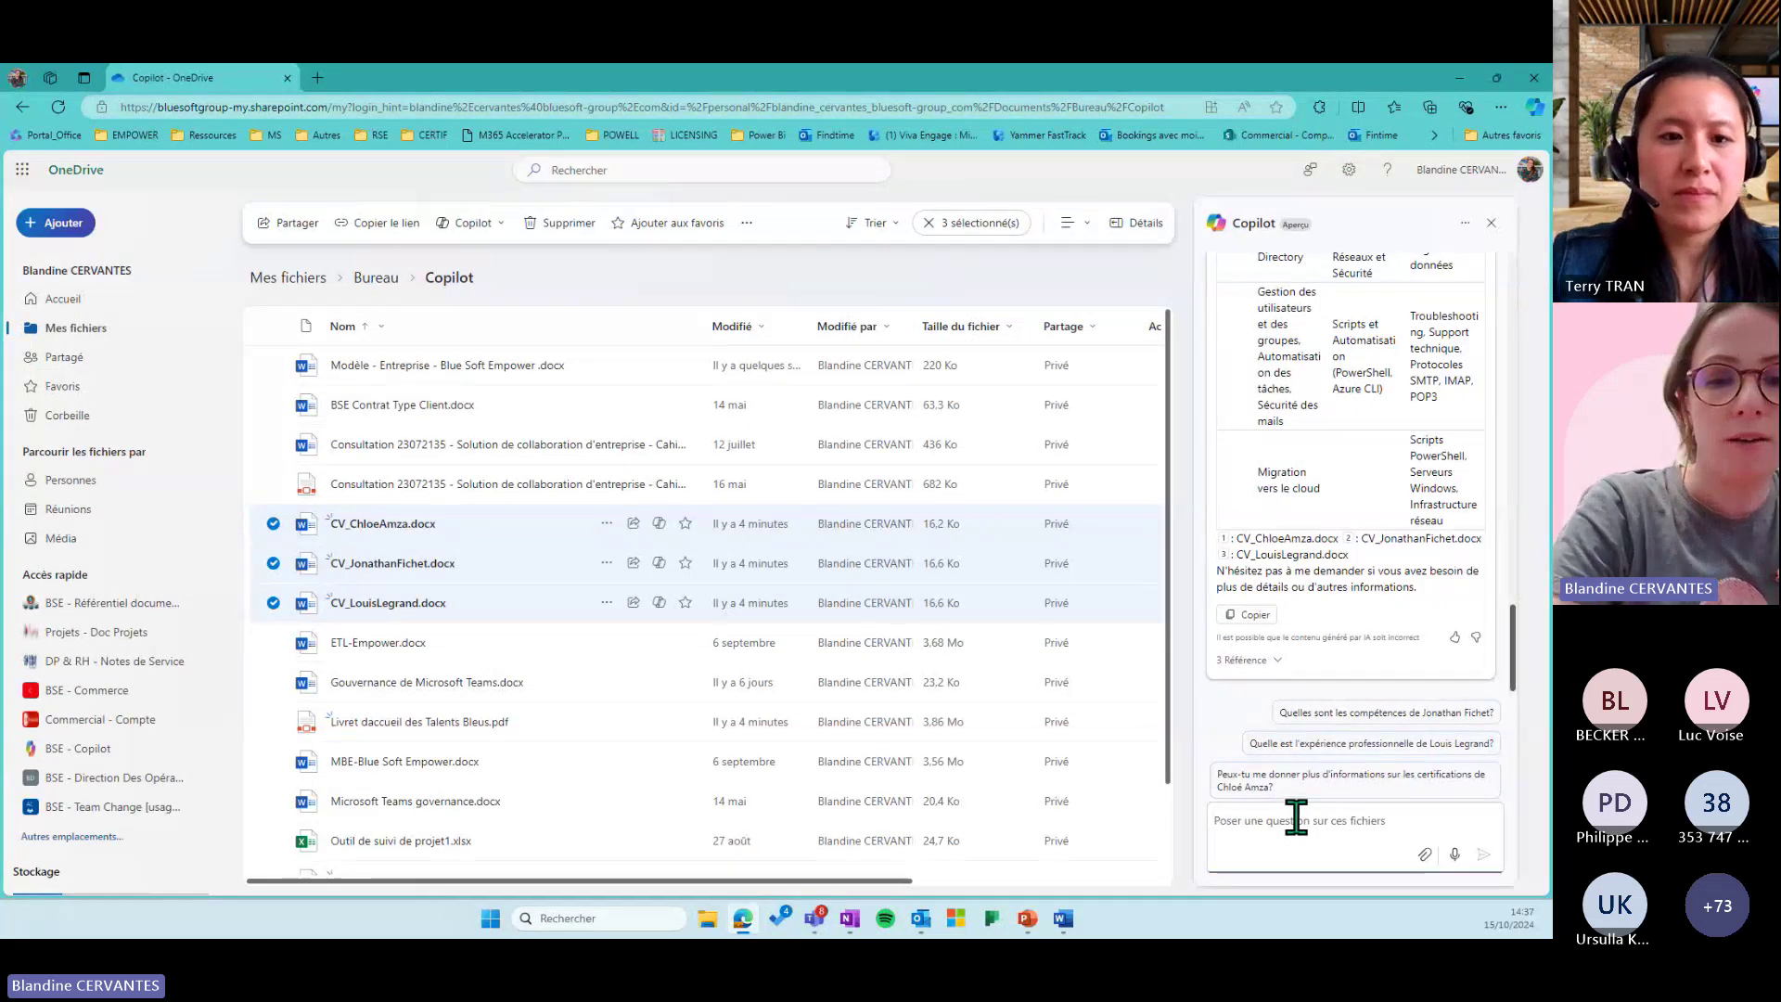
type("Qui parle le ")
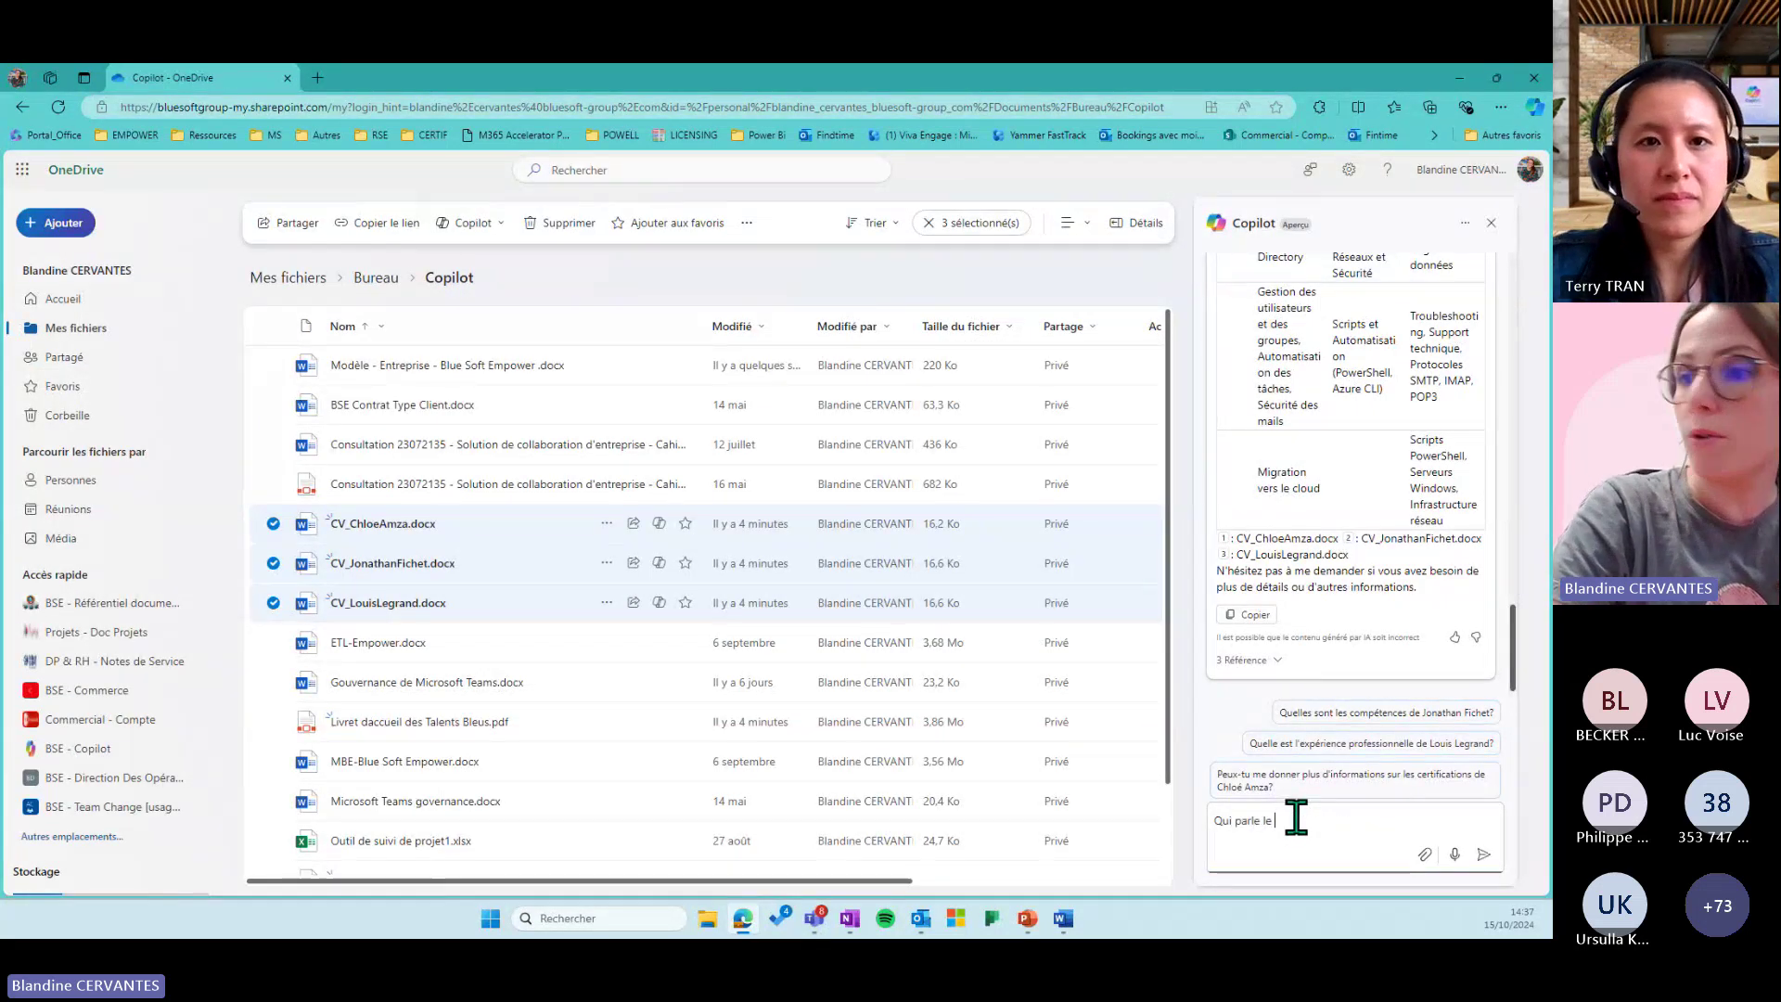
type("mieux anglais po")
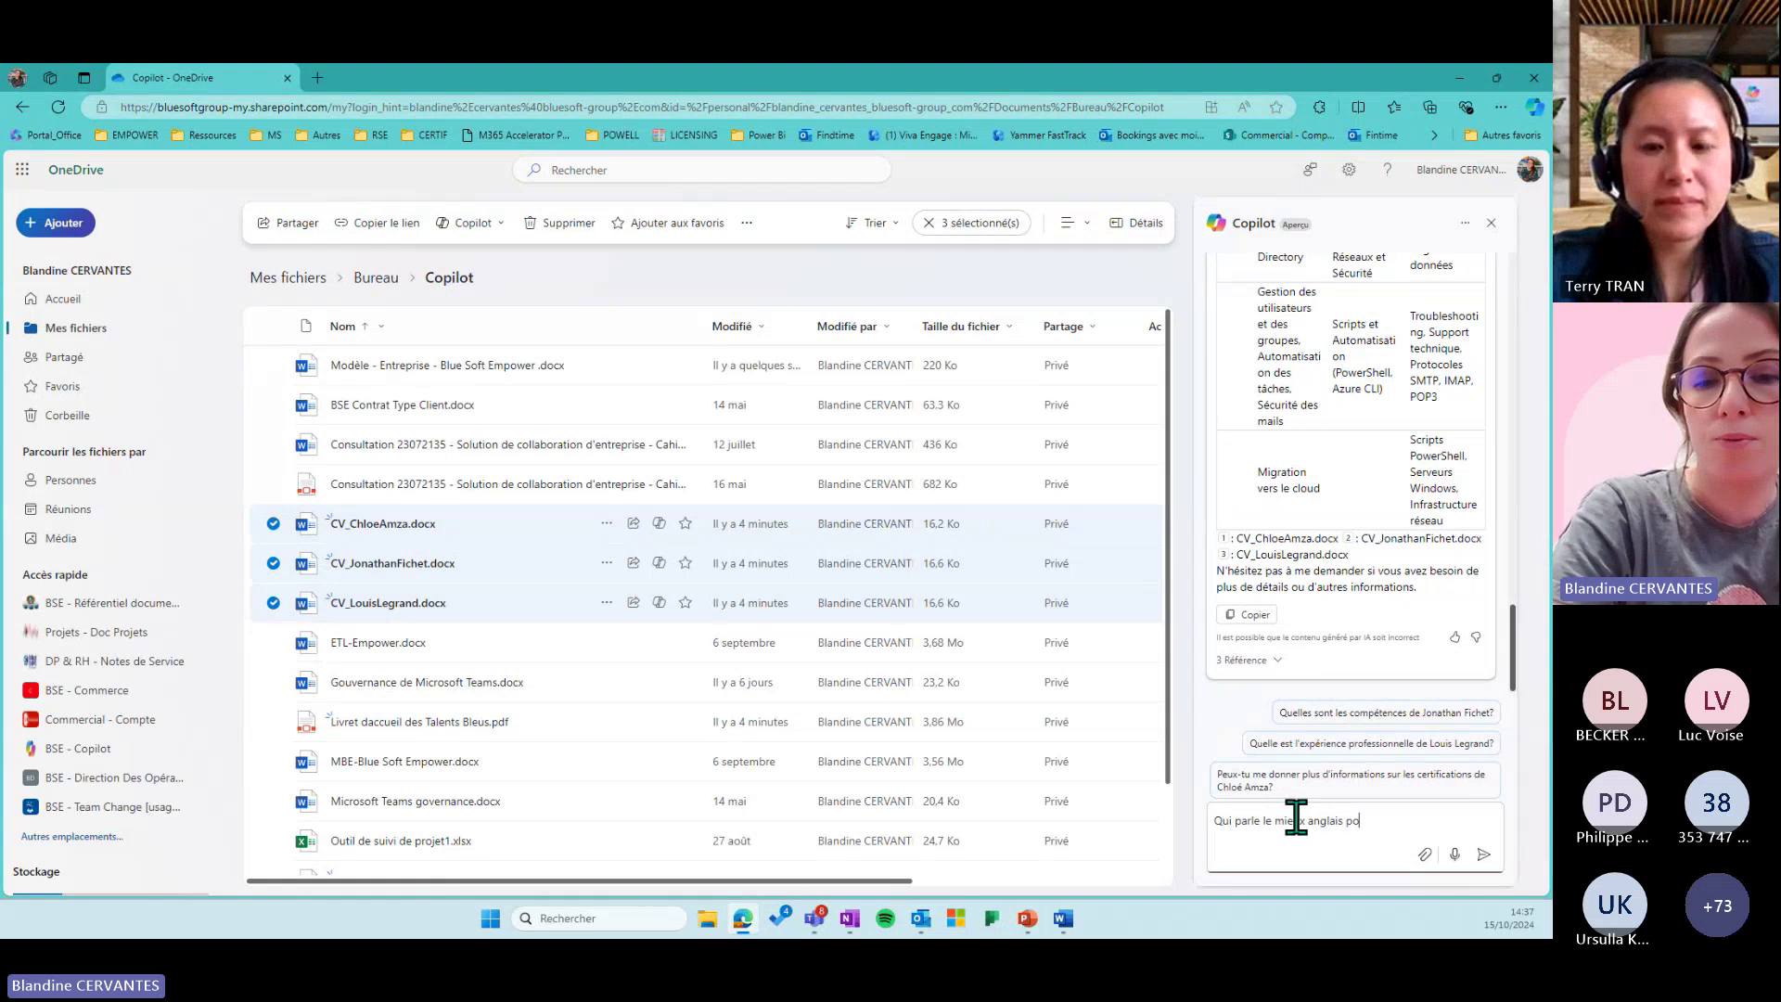
type("ur un projet de ")
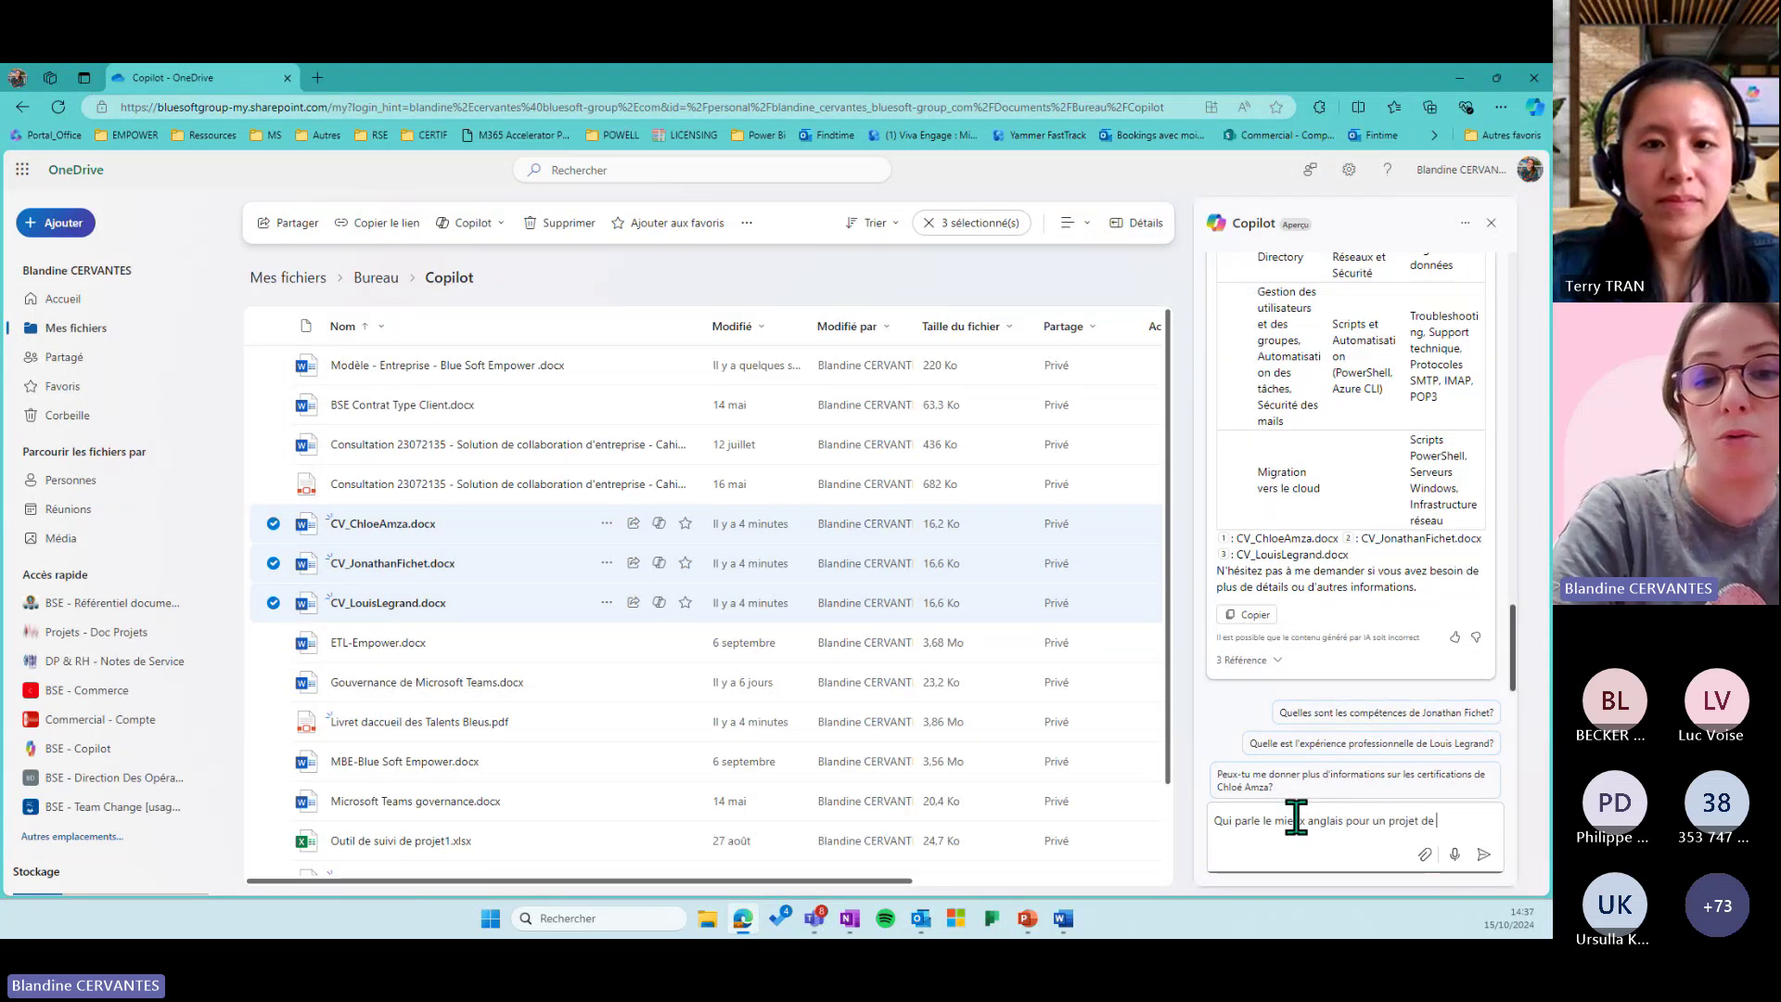
type("contexte inter")
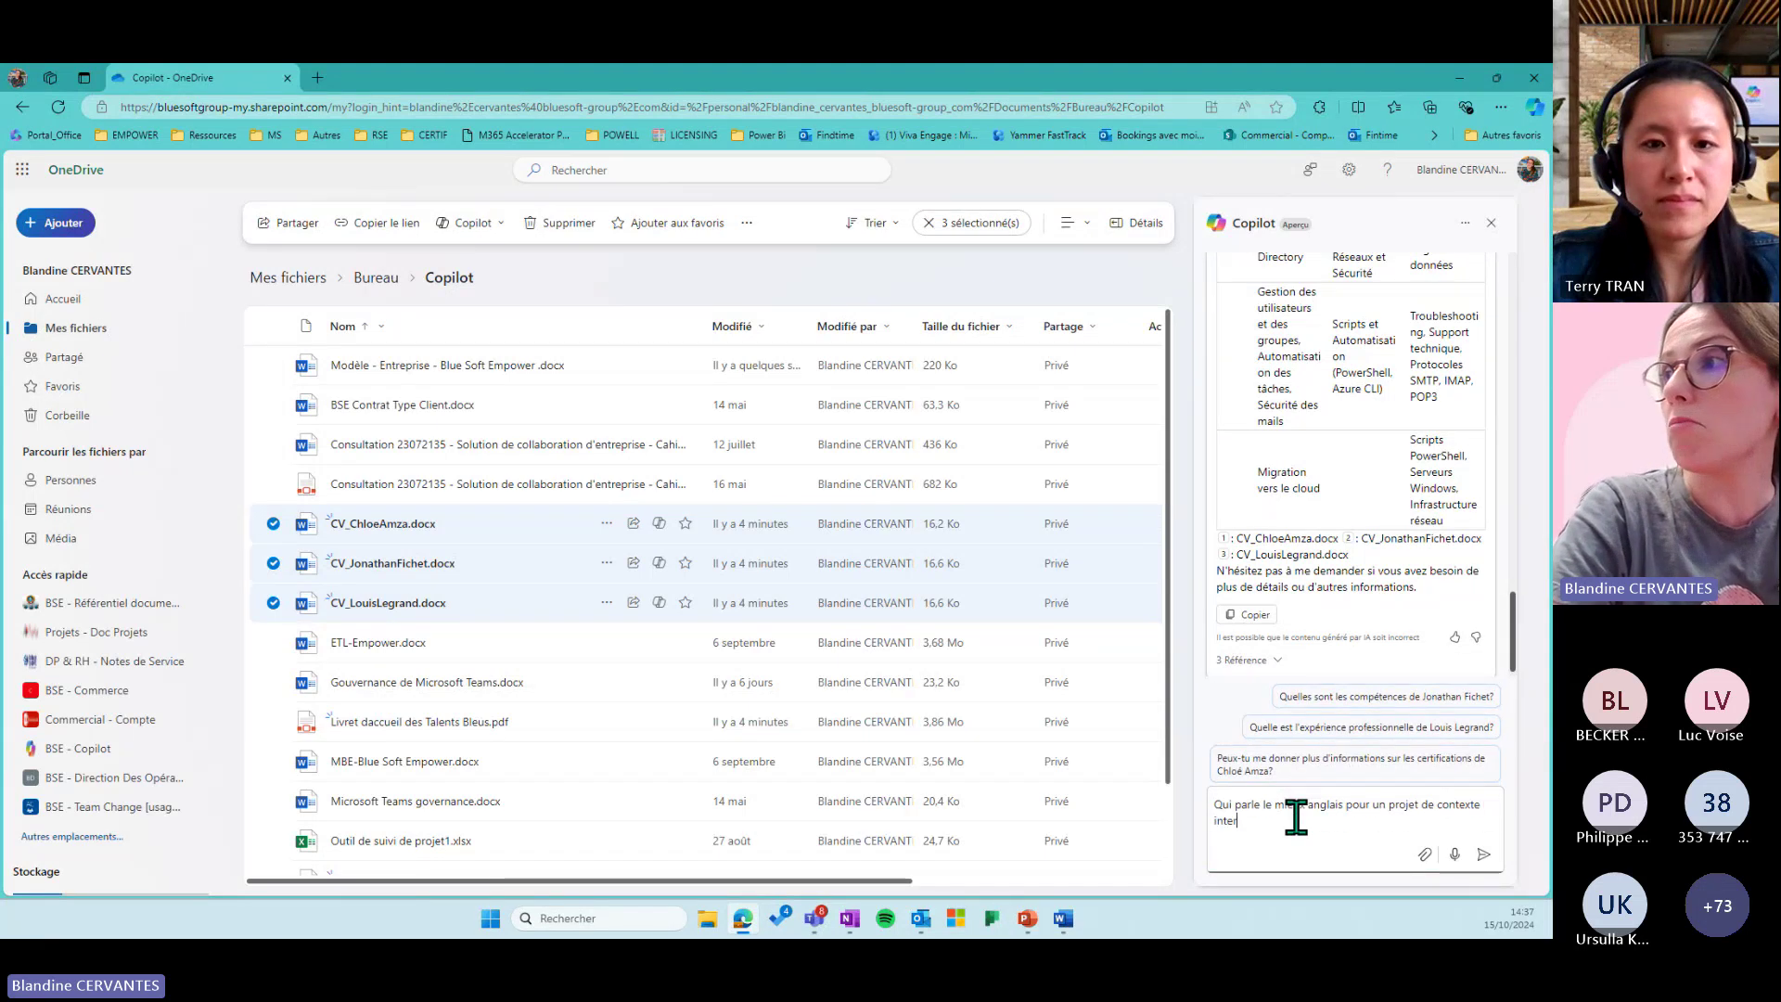
type("national ?")
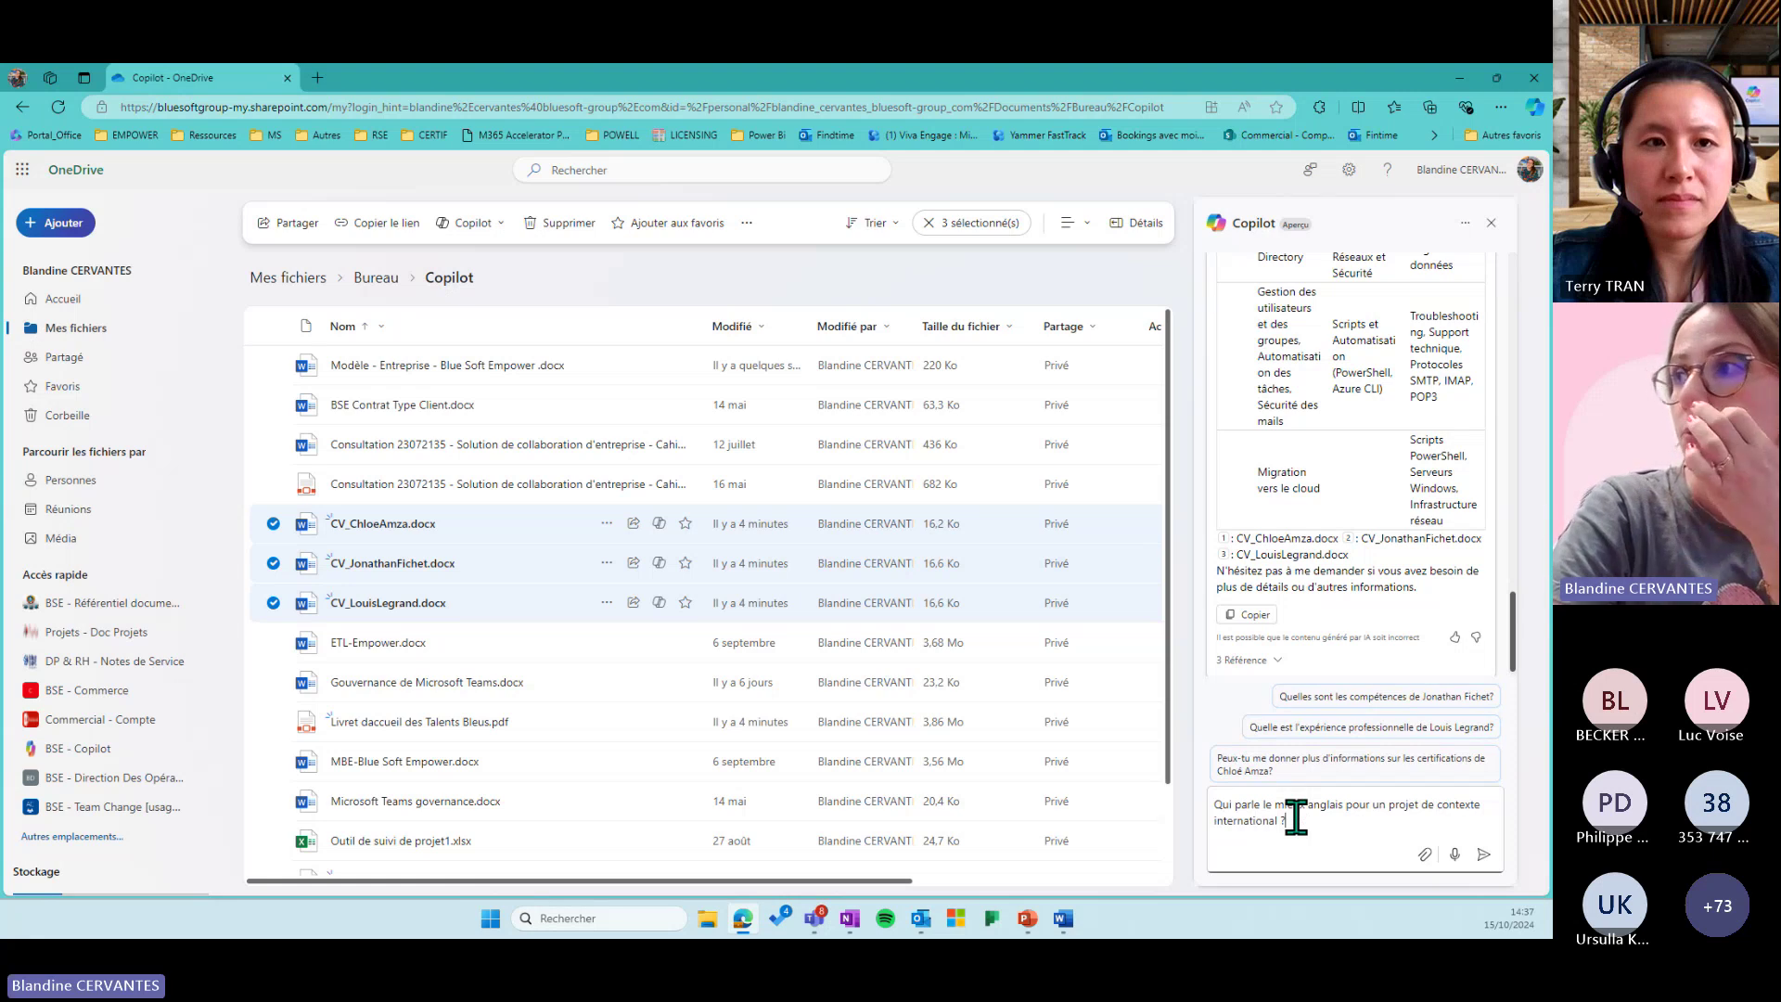
key("Return")
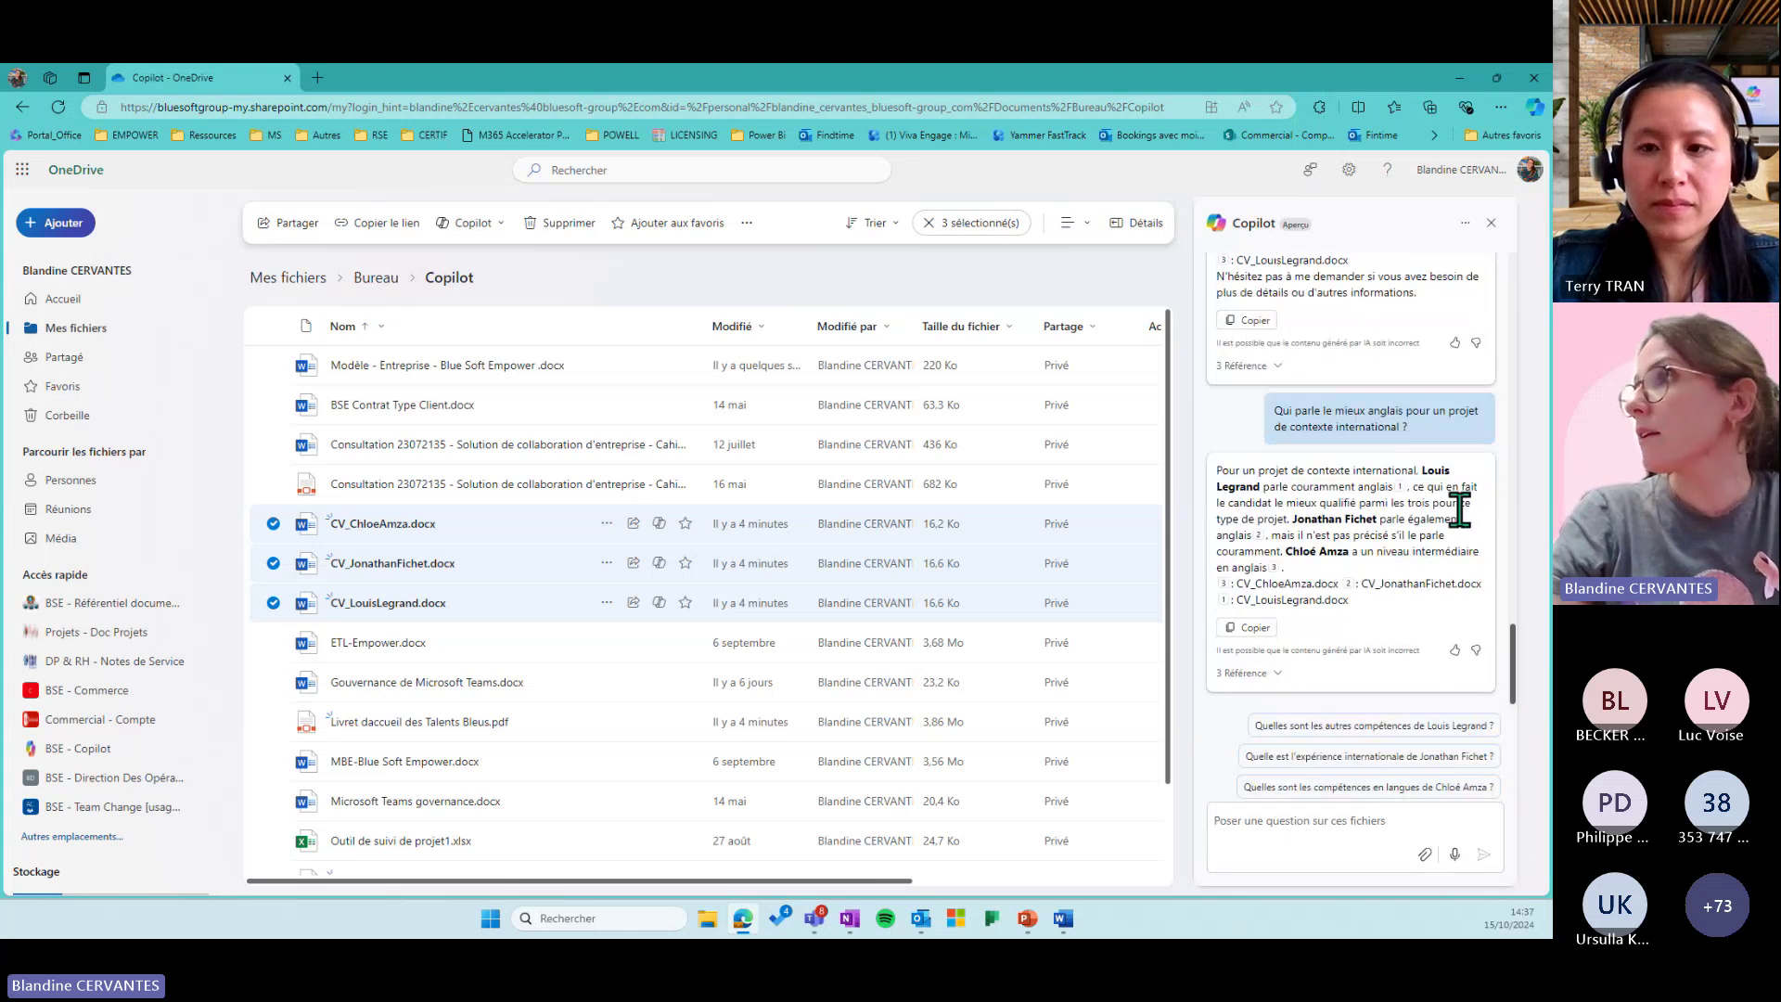
Step: Ask Copilot "Qui est basé à lyon ?" about the selected CVs and review both answers
mouse_move(1401, 492)
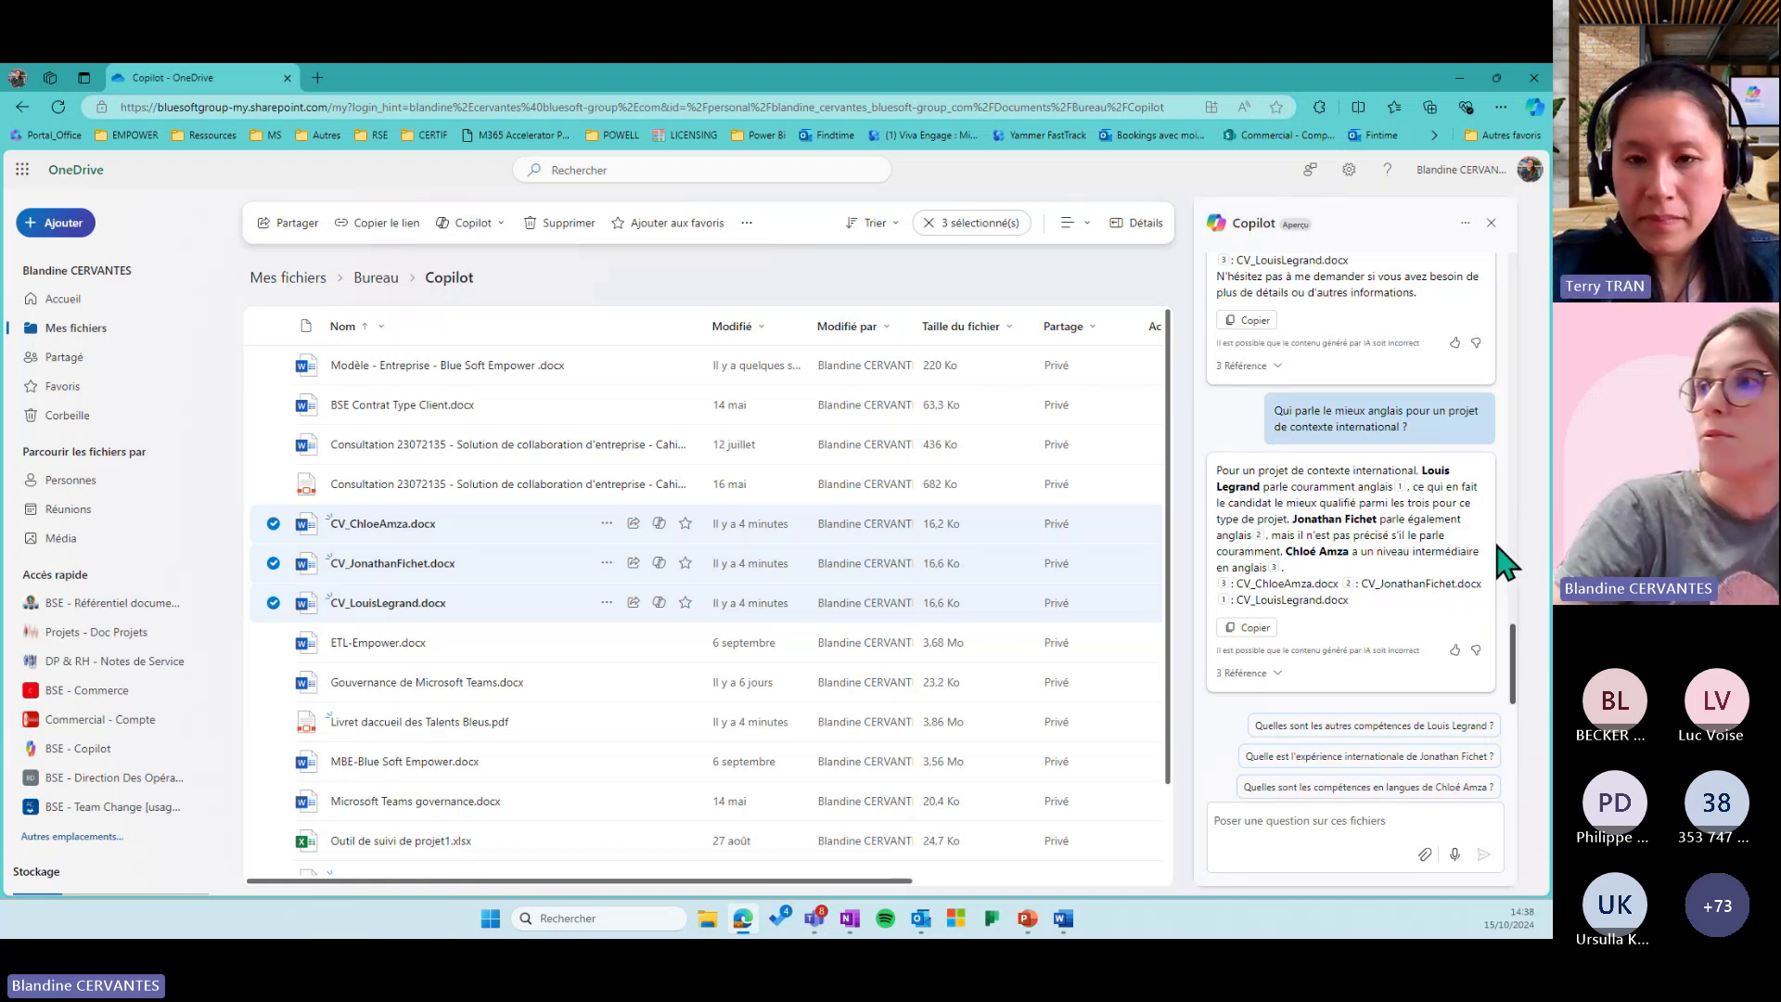
left_click(1353, 825)
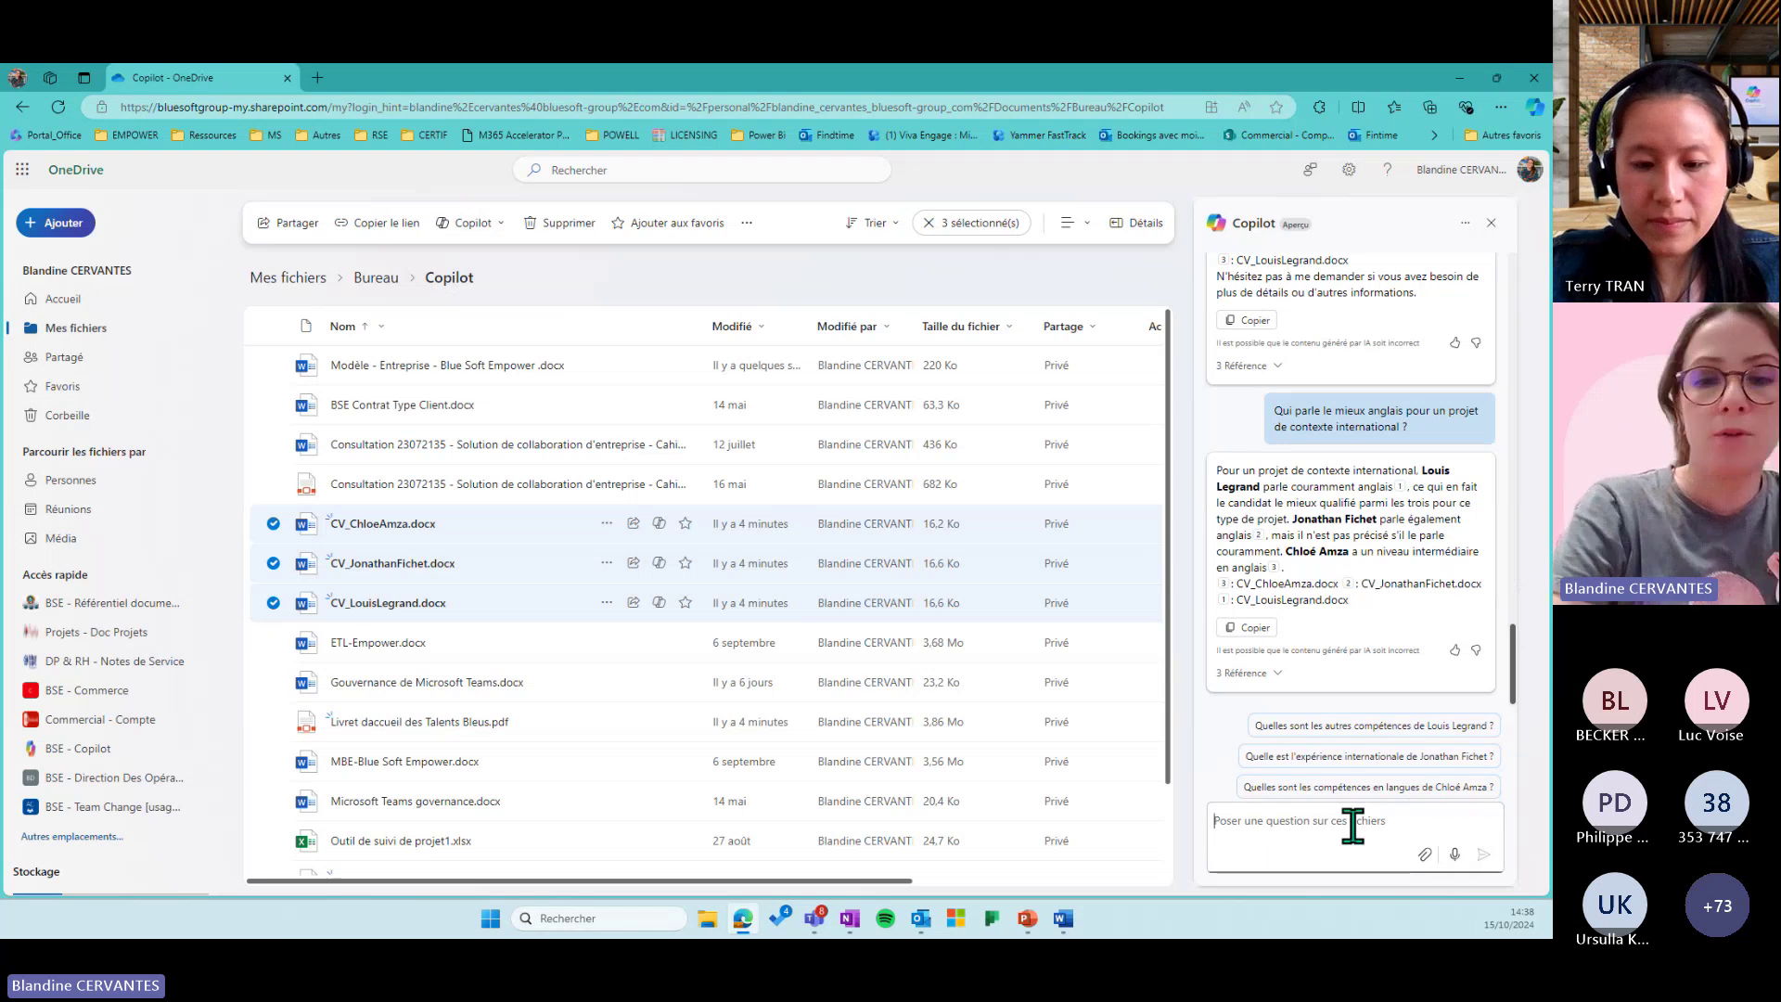
type("Qui est ba")
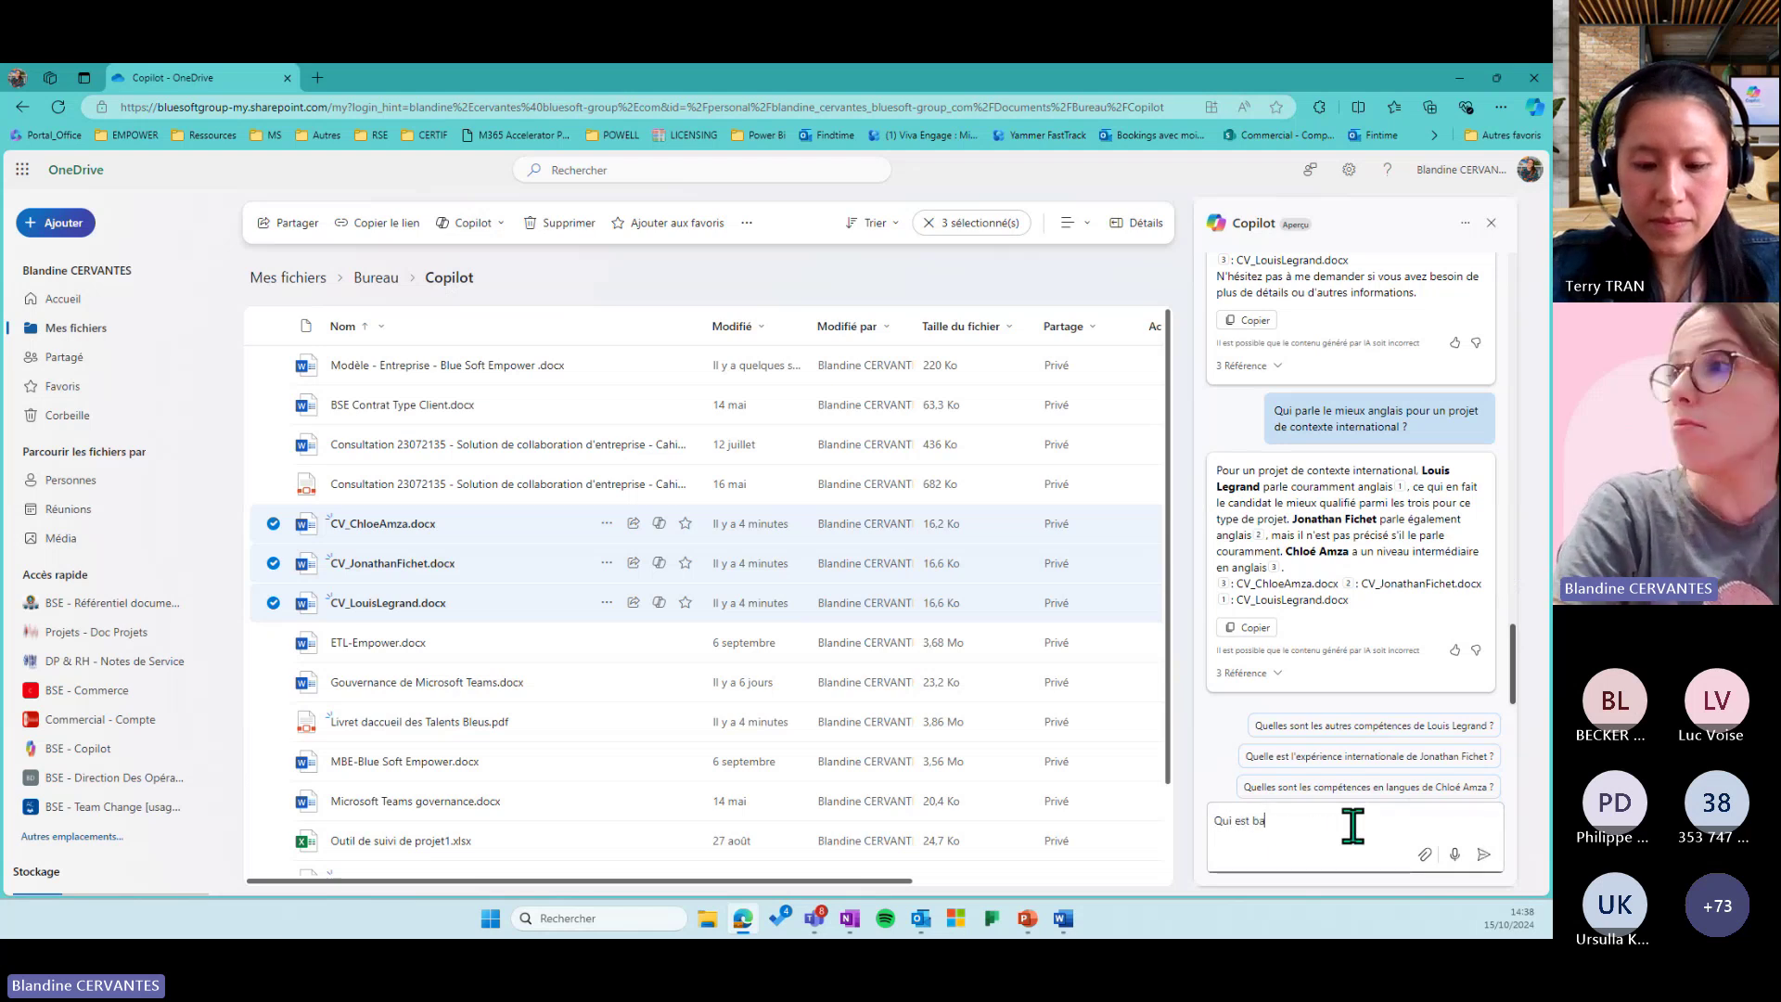
type("sé à lyon ?")
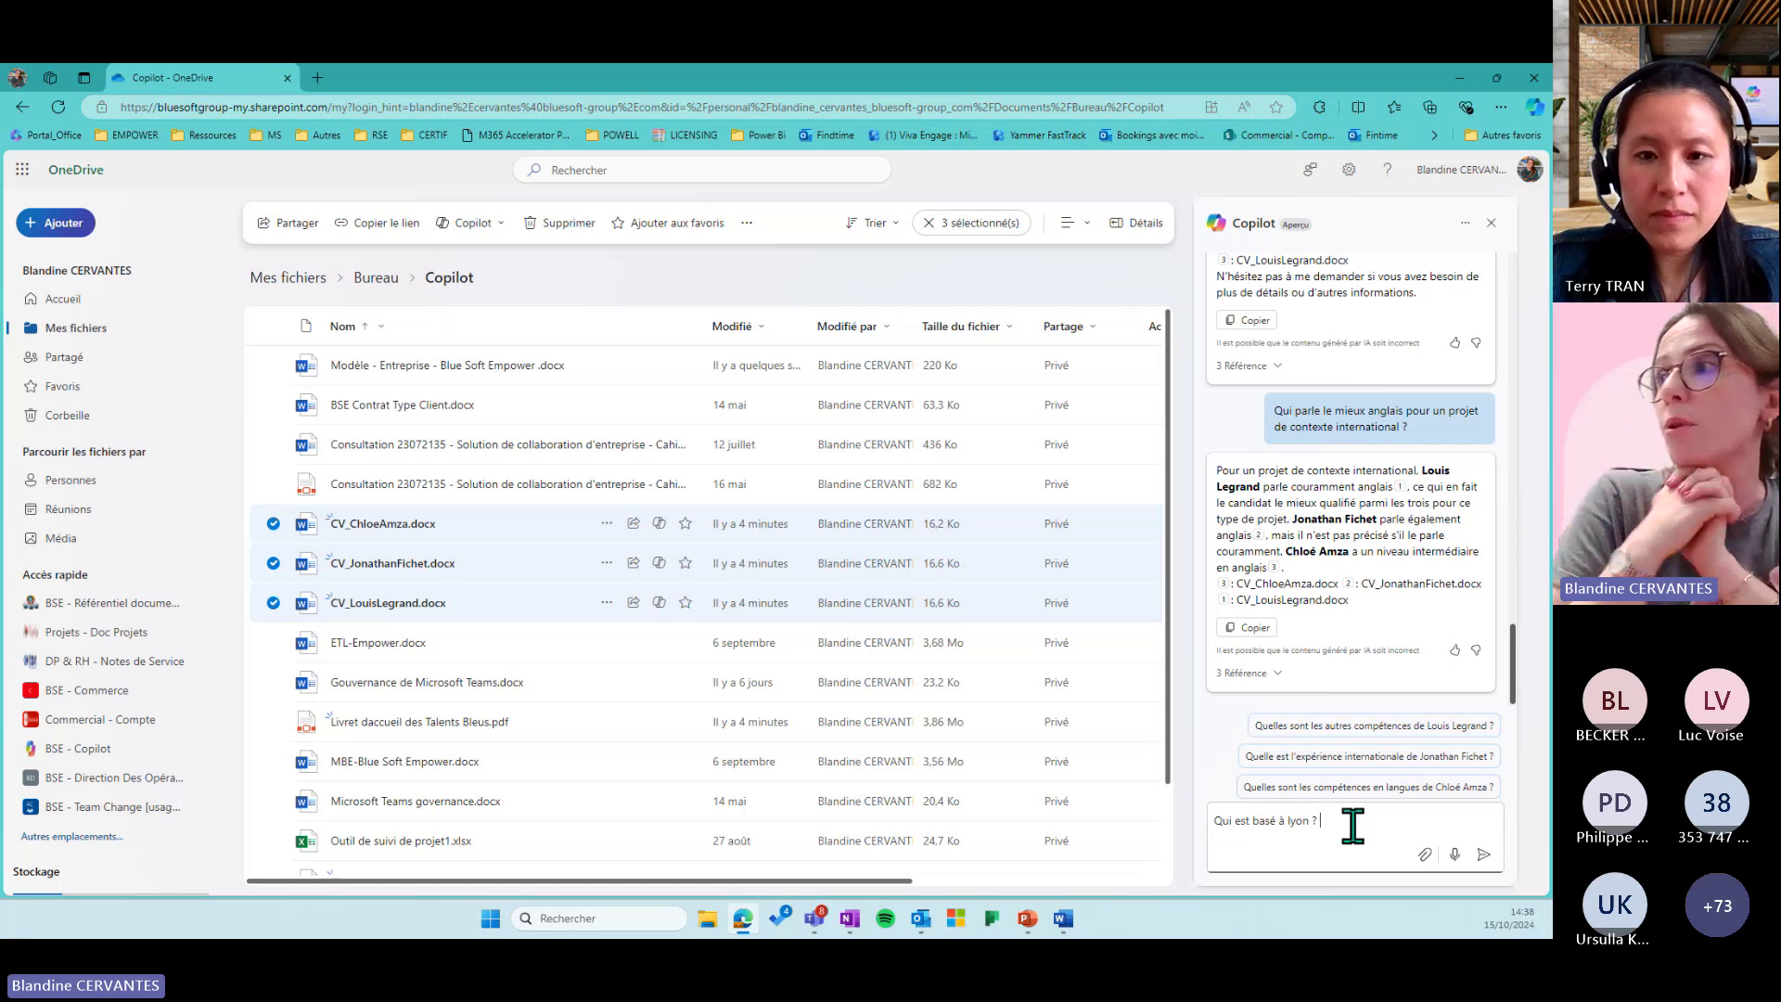
key("Return")
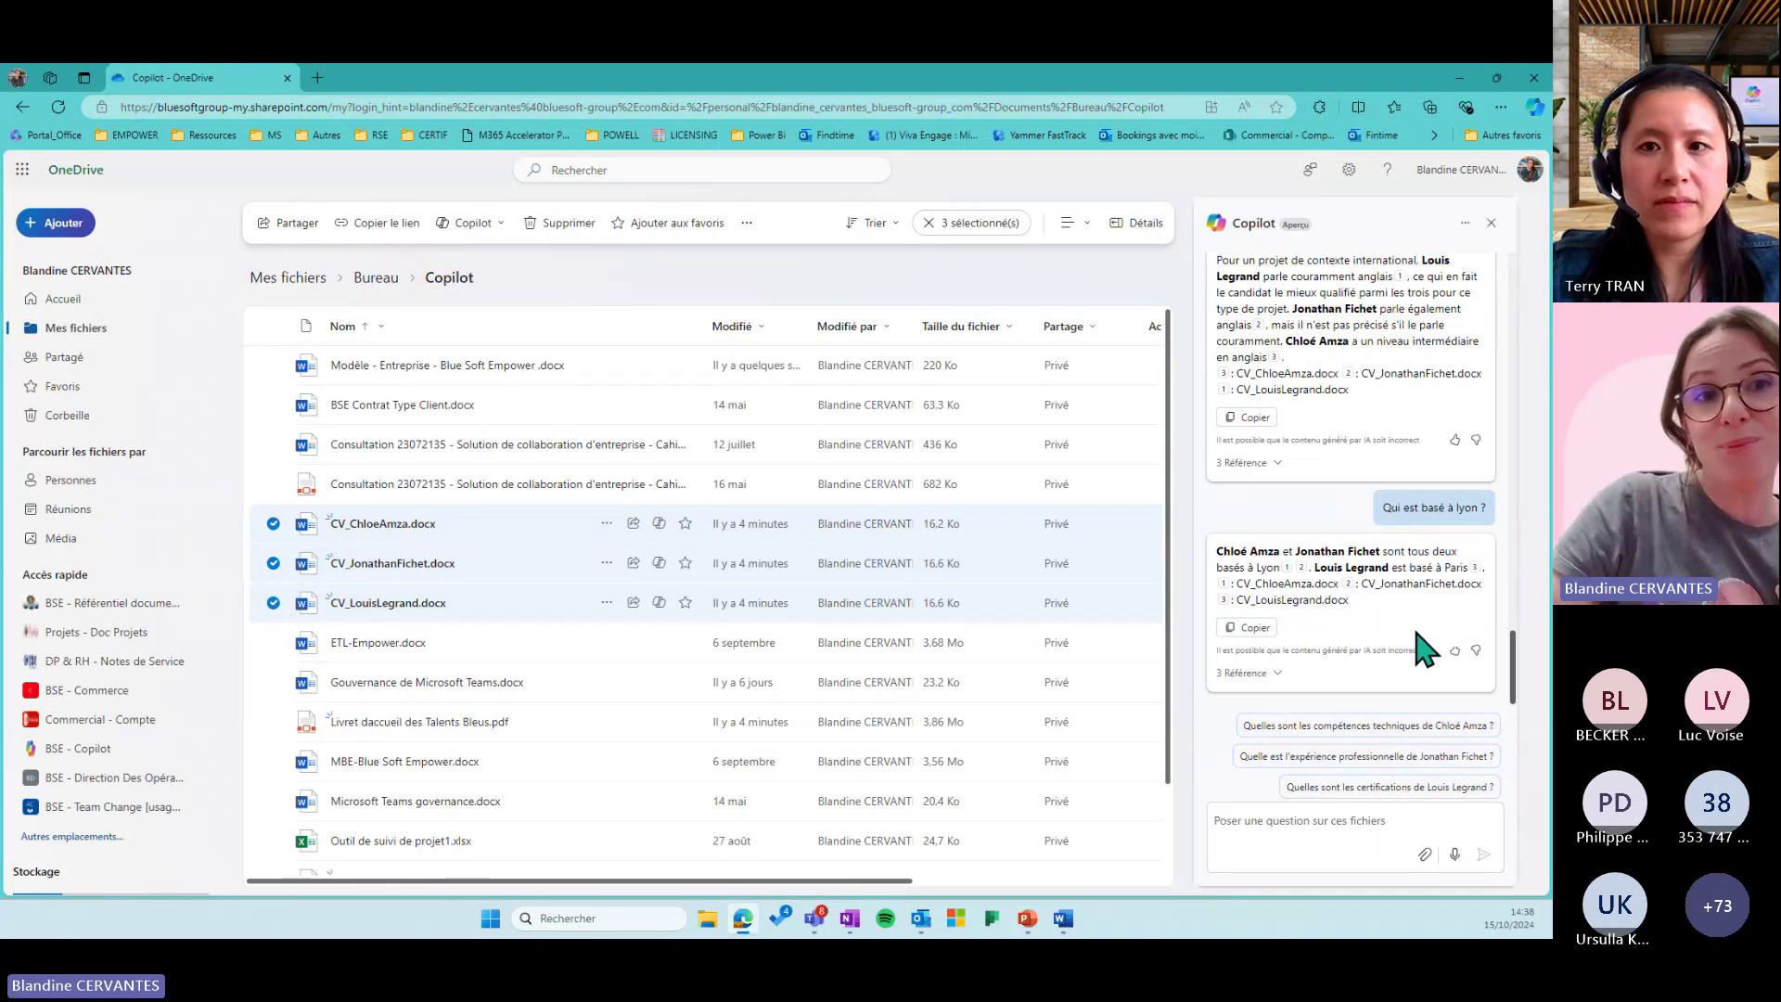
scroll(1425, 649, "up", 1)
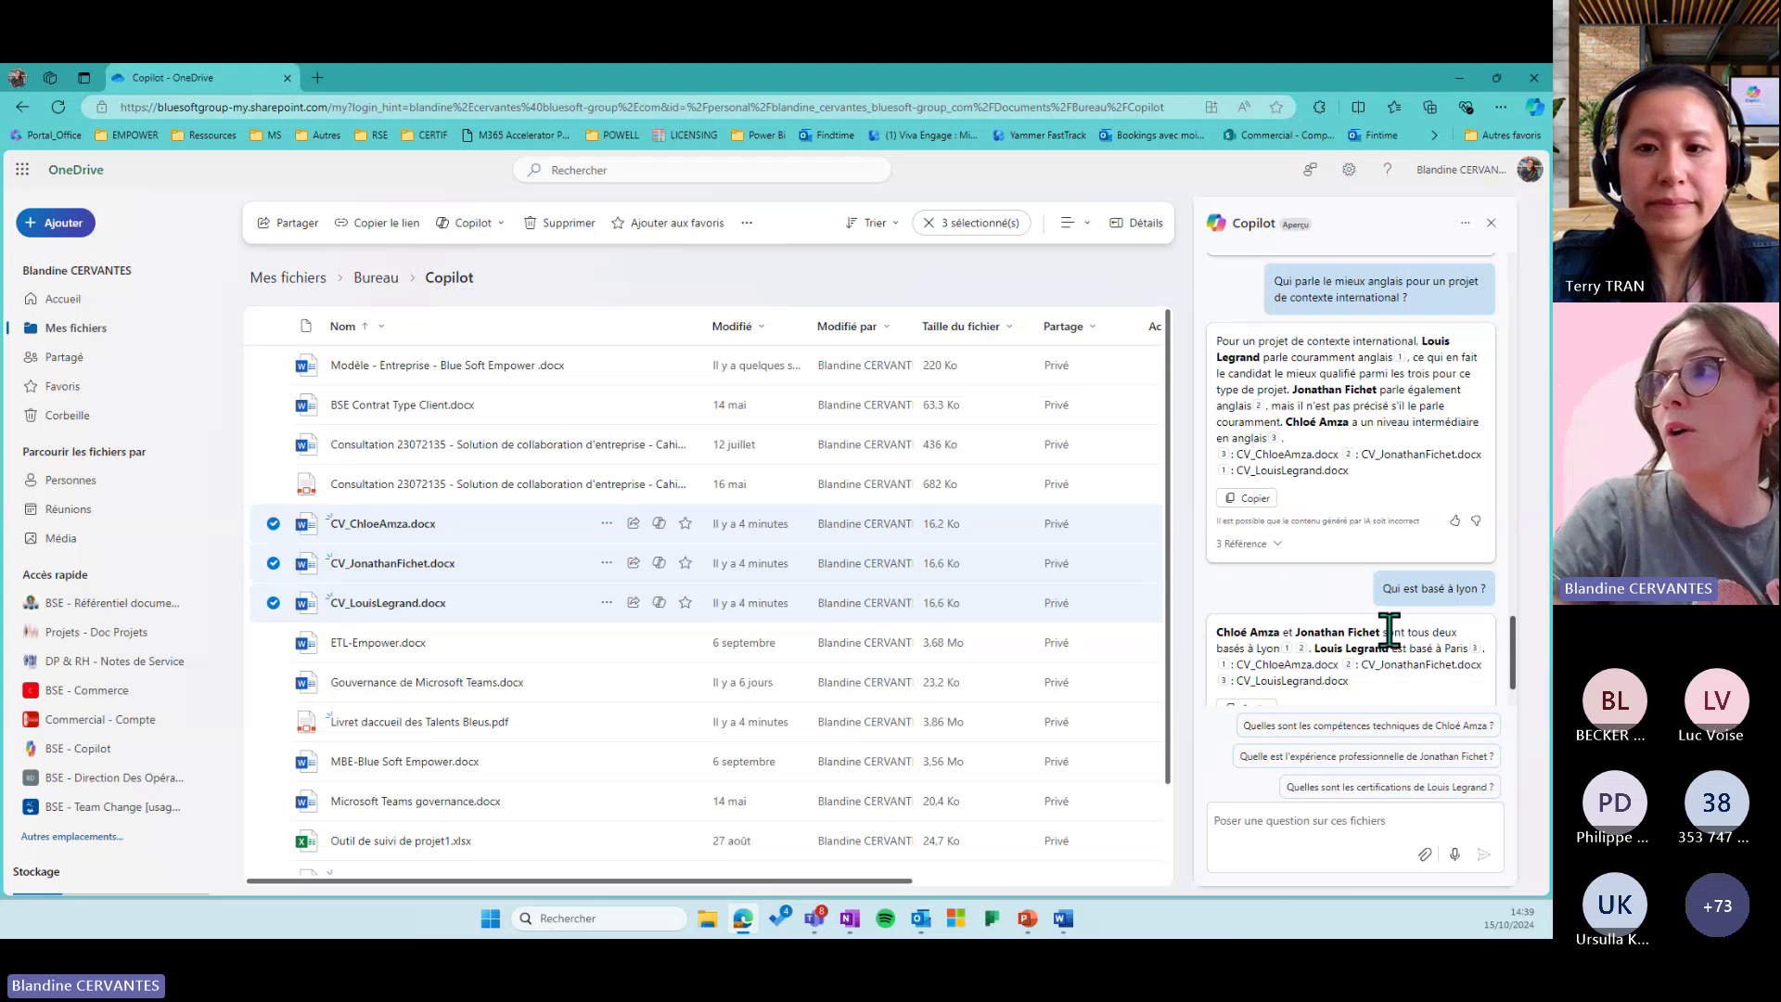
scroll(1395, 640, "down", 1)
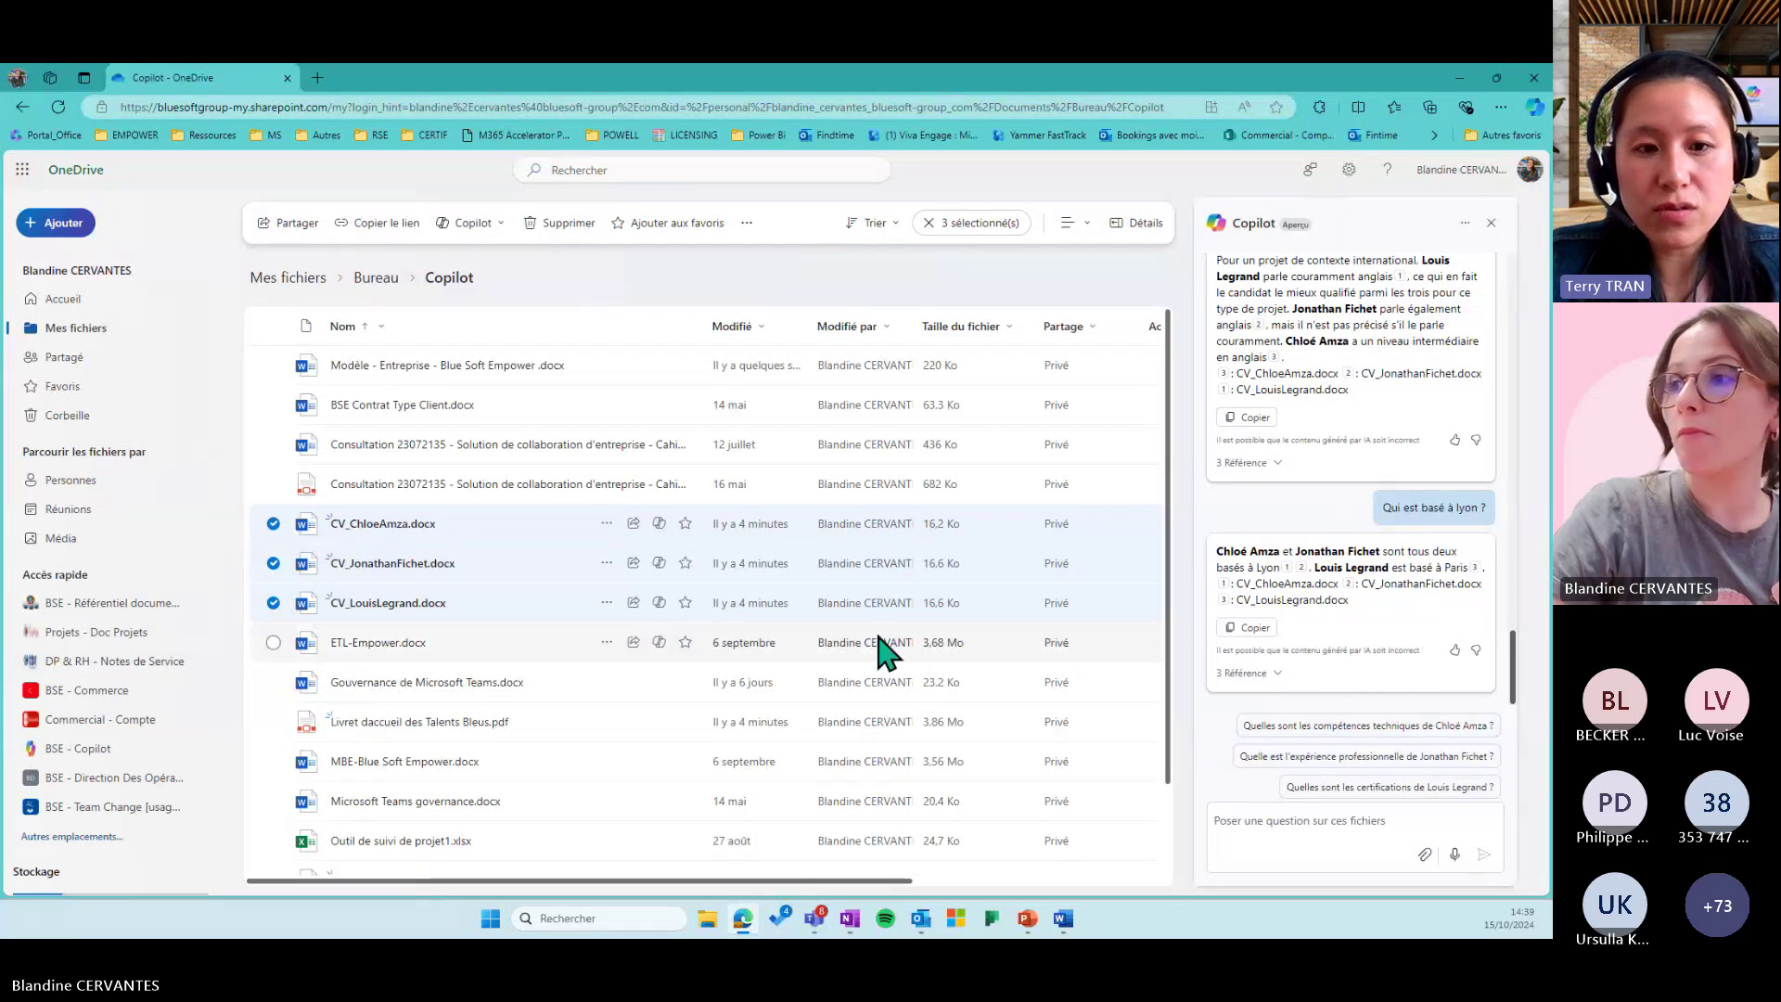
Step: Switch from the OneDrive browser window to the blank document in Word
left_click(1027, 920)
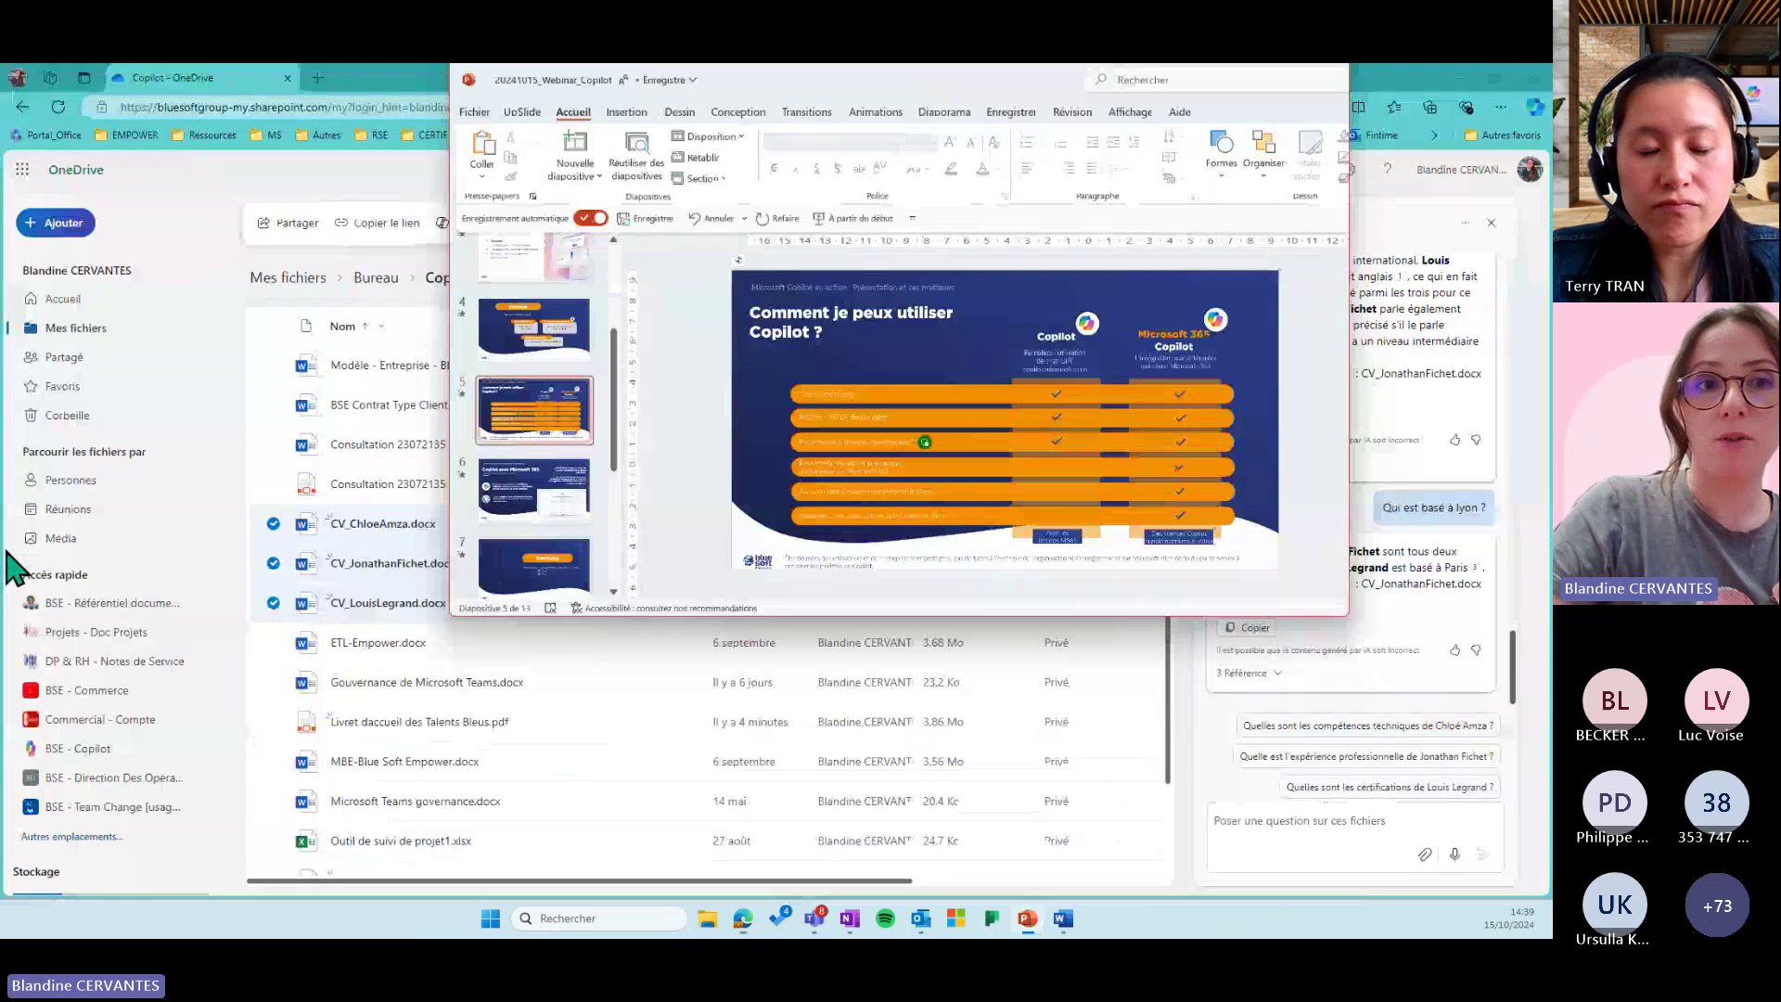
left_click(9, 568)
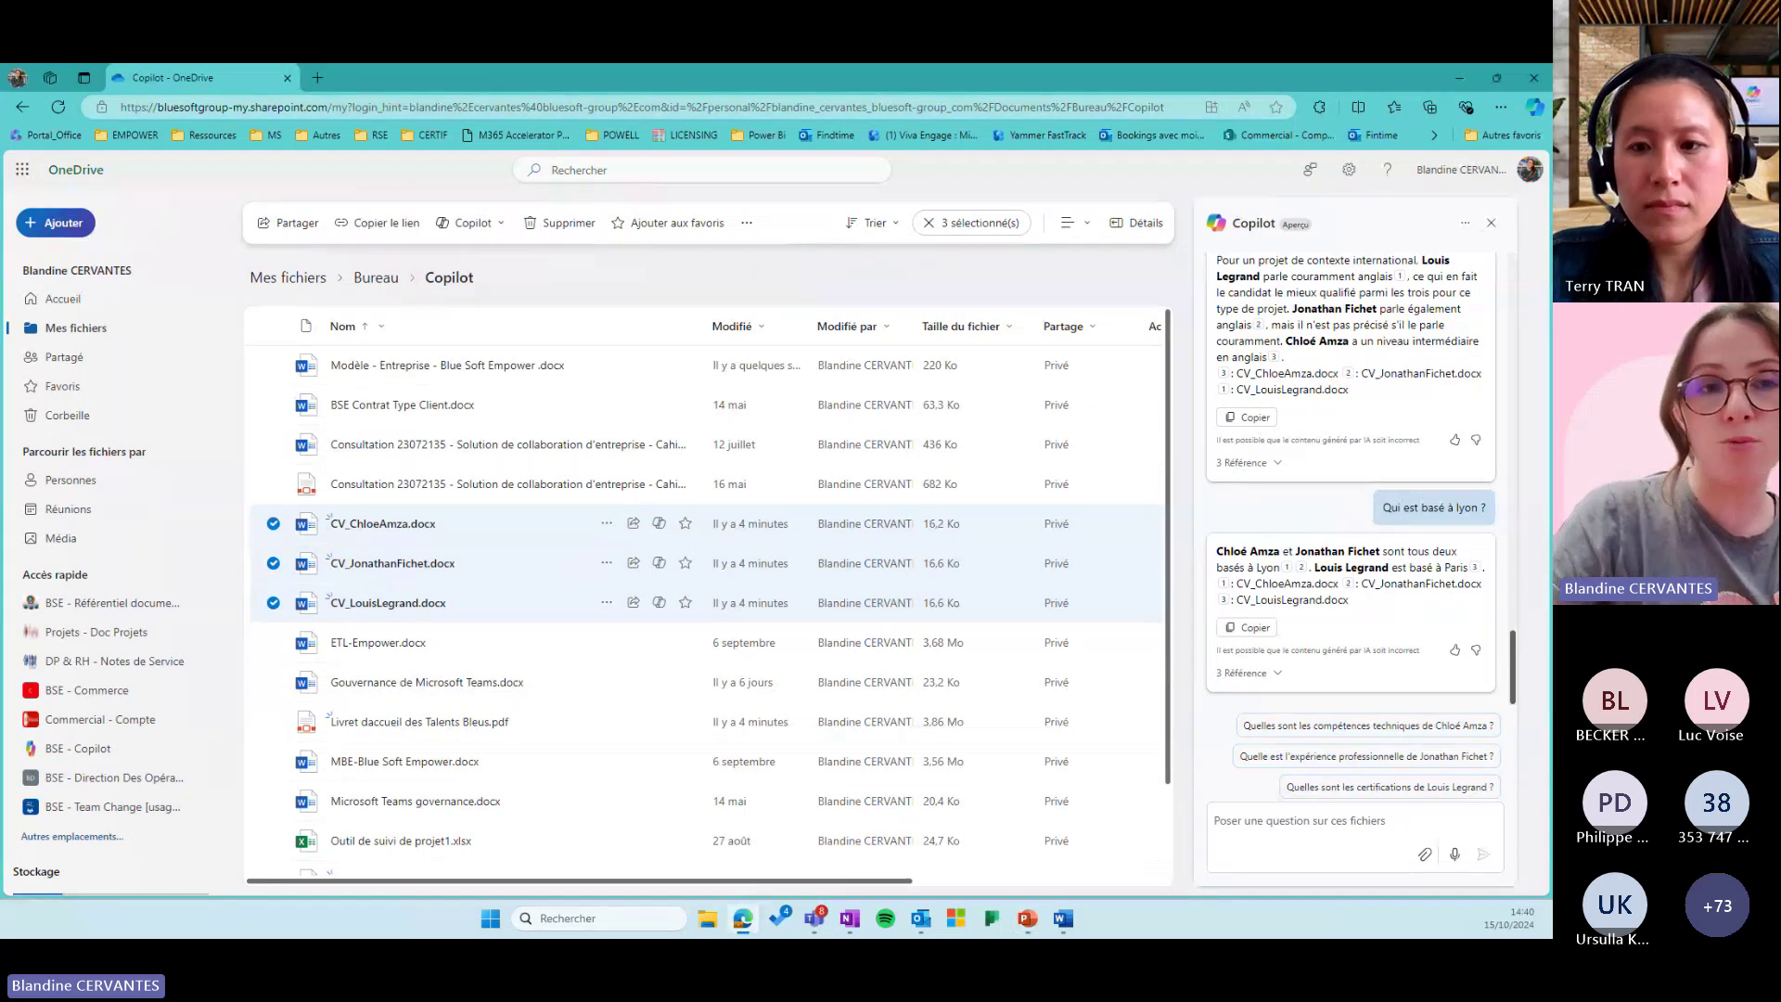
left_click(1065, 923)
left_click(1182, 183)
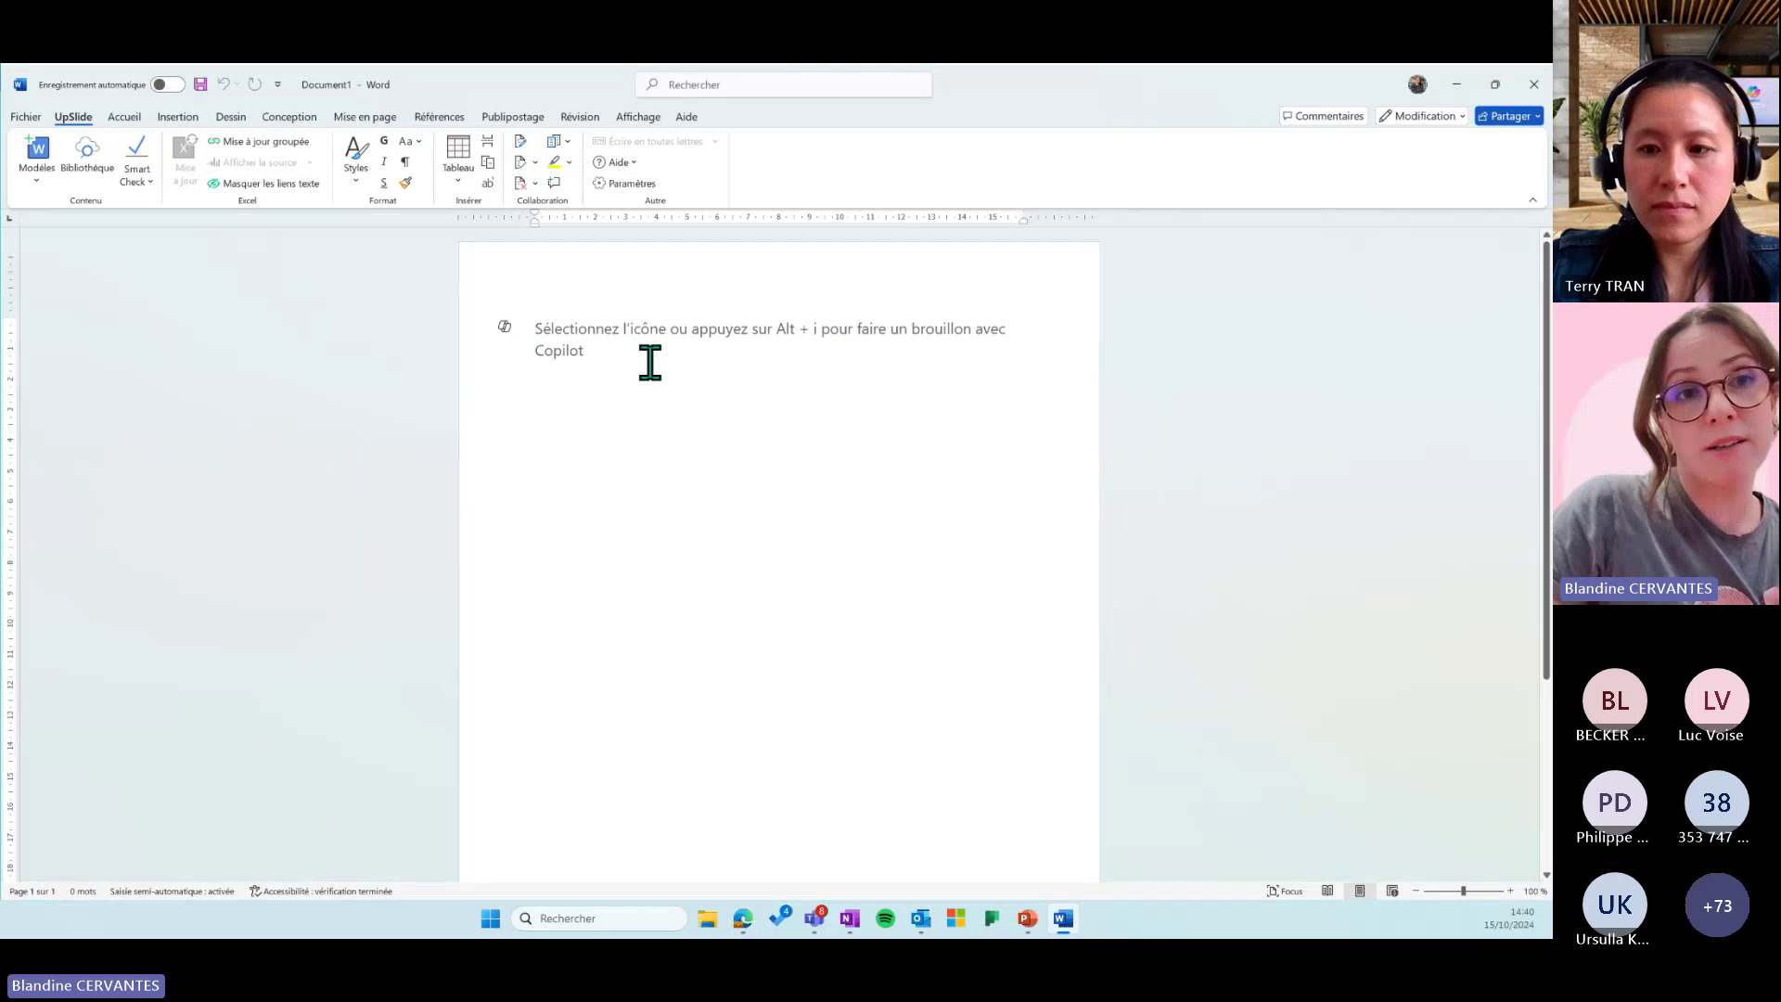
Step: Generate a Copilot draft in the blank document with the prompt "Redige moi une fiche de poste pour le poste de adminsitrateur Exchange"
left_click(499, 345)
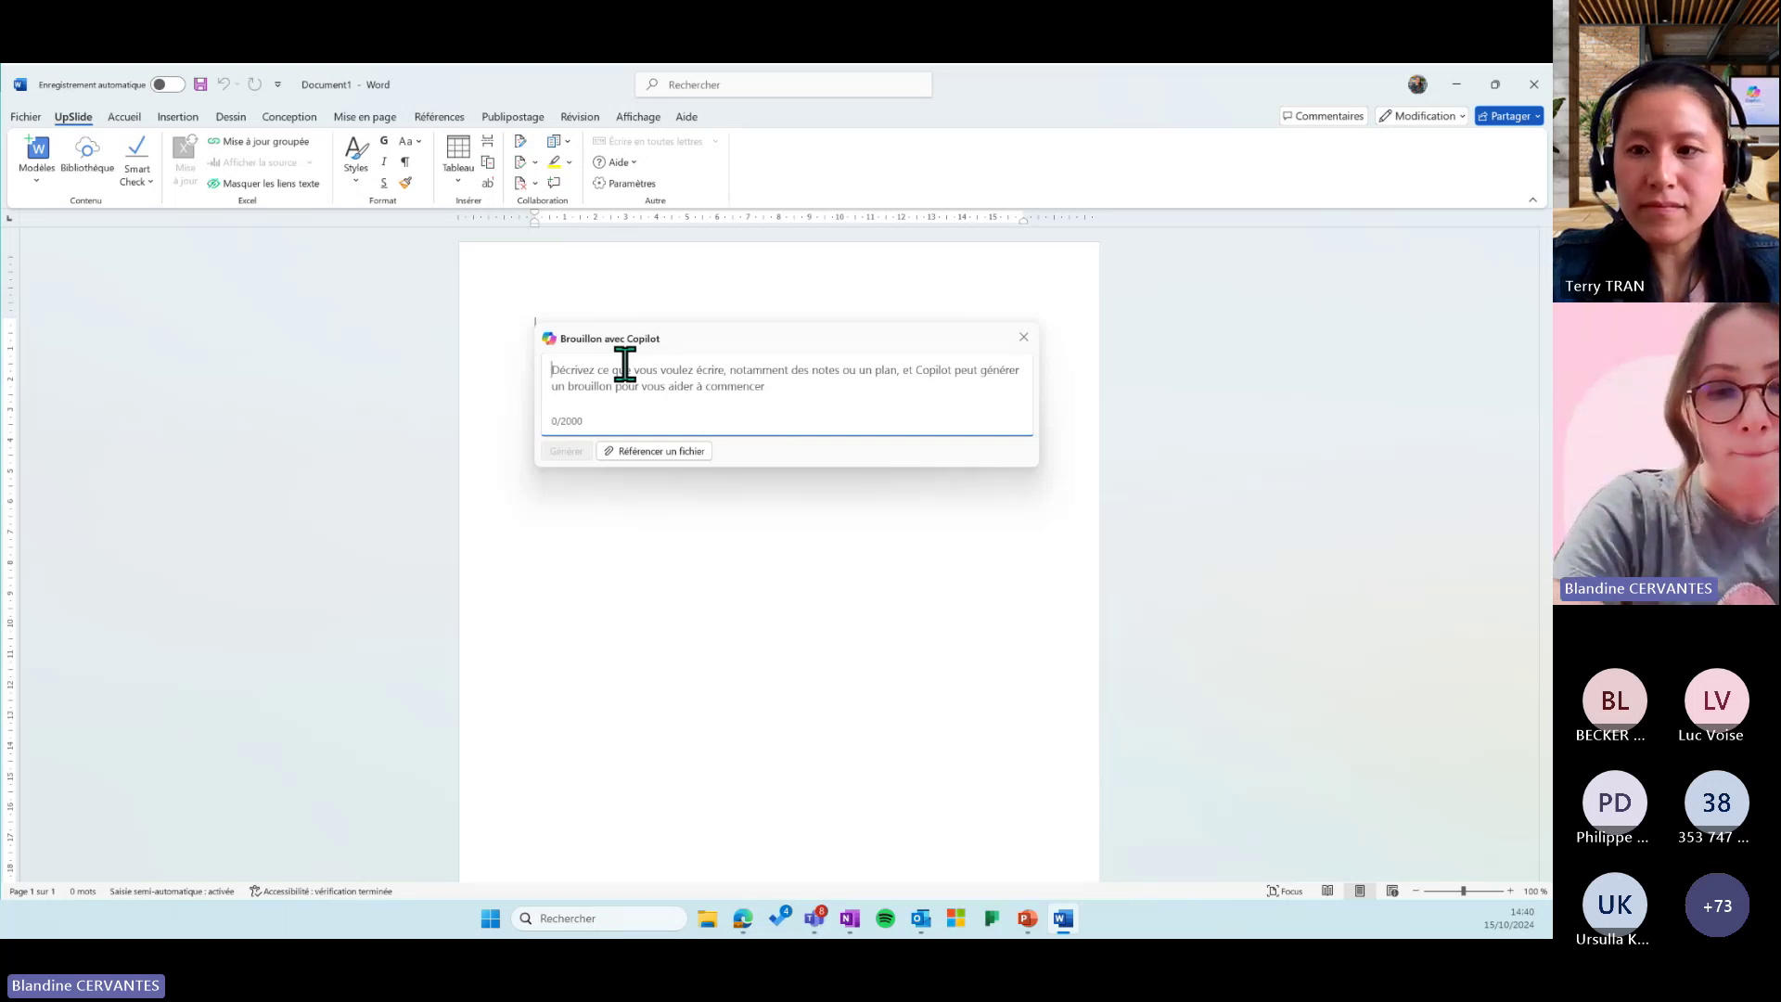
type("Redige moi u")
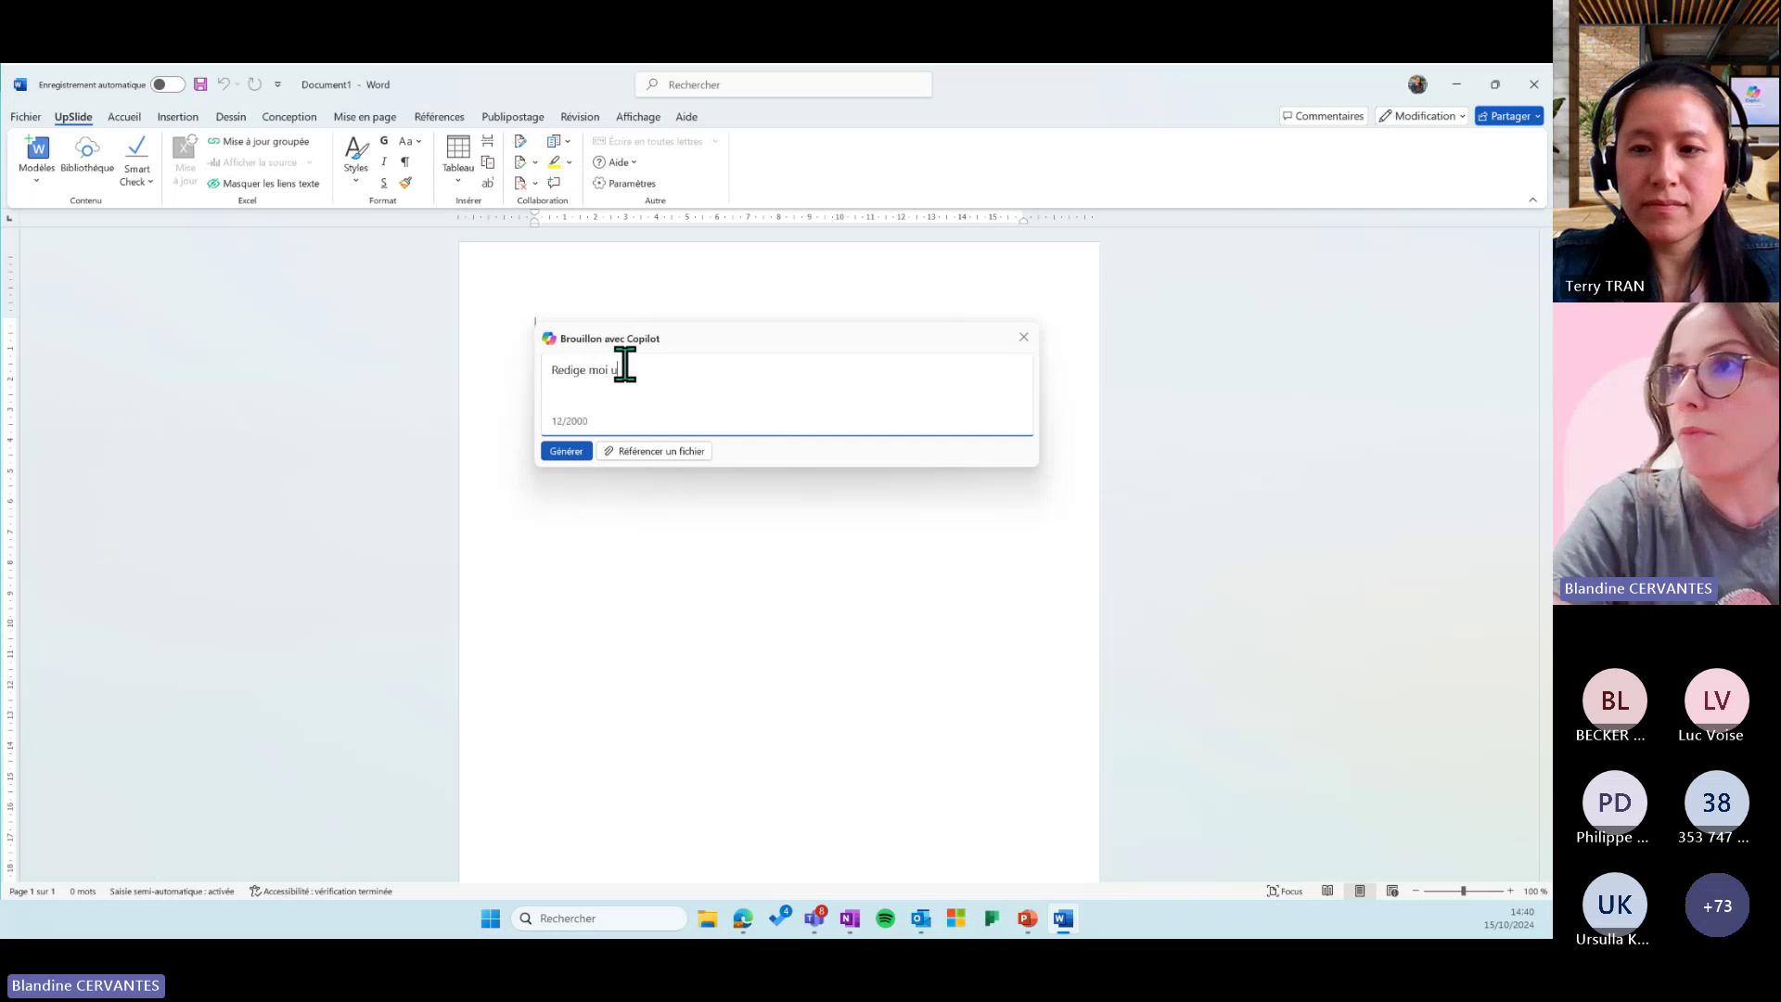
type("ne fi")
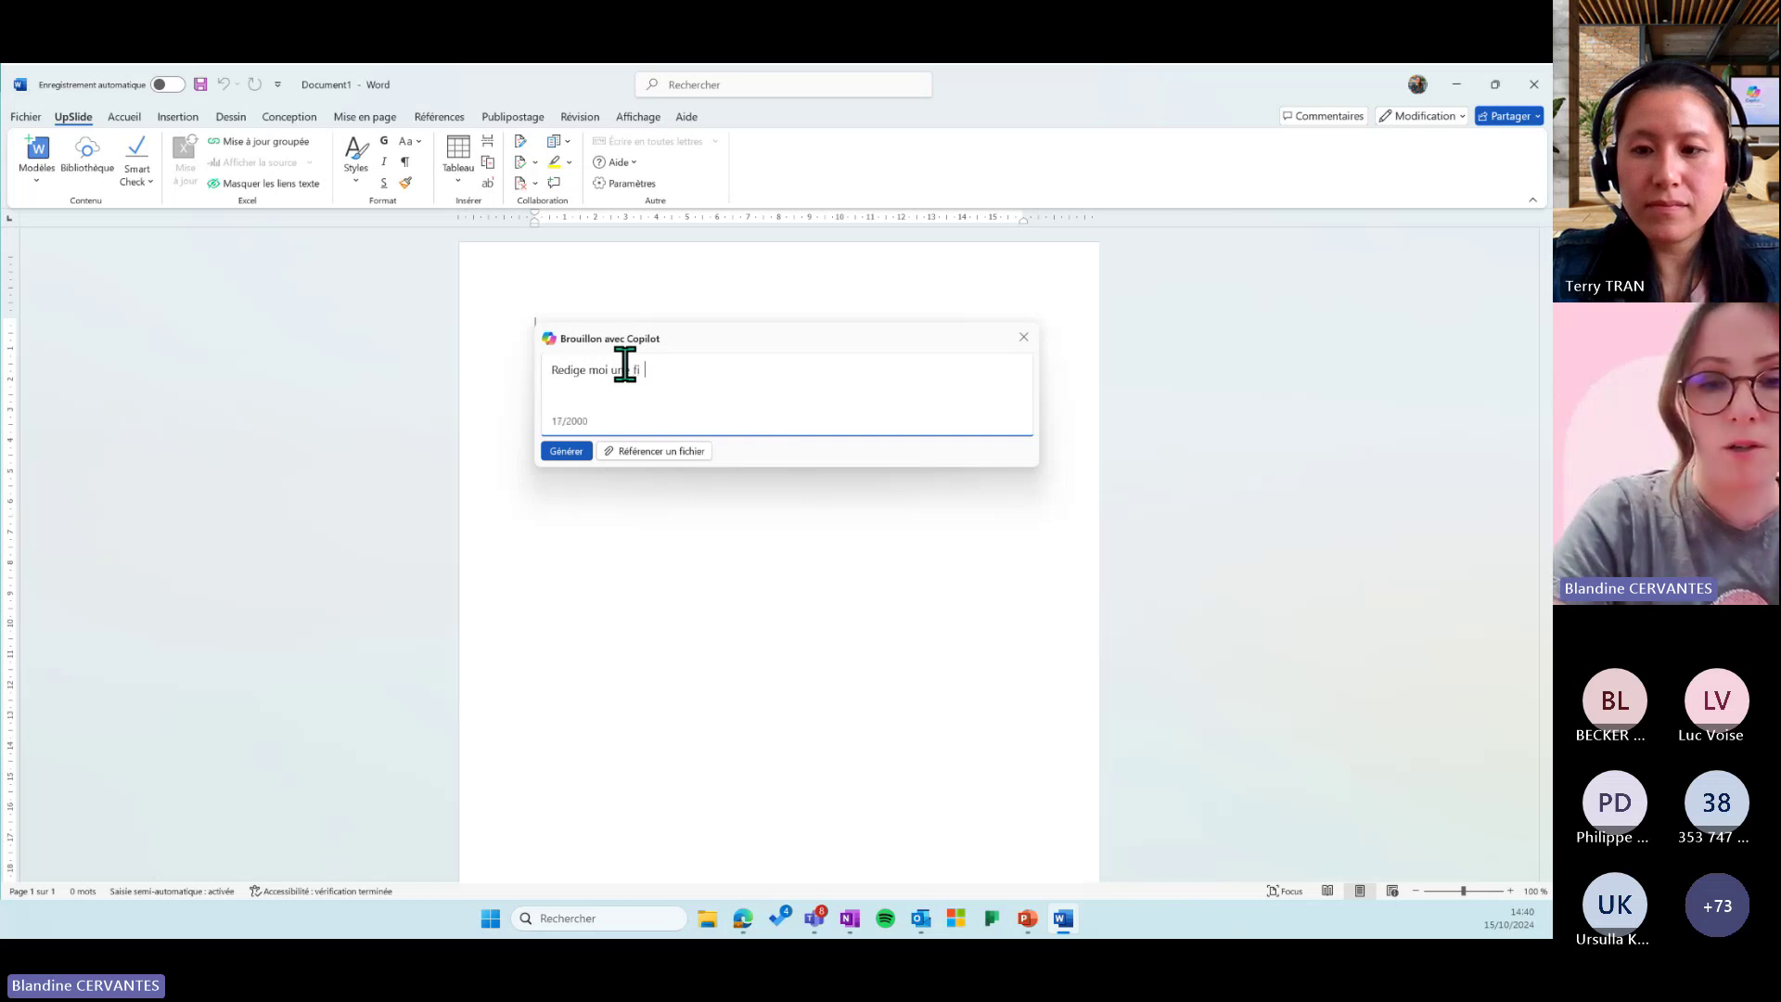
type("che de poste p")
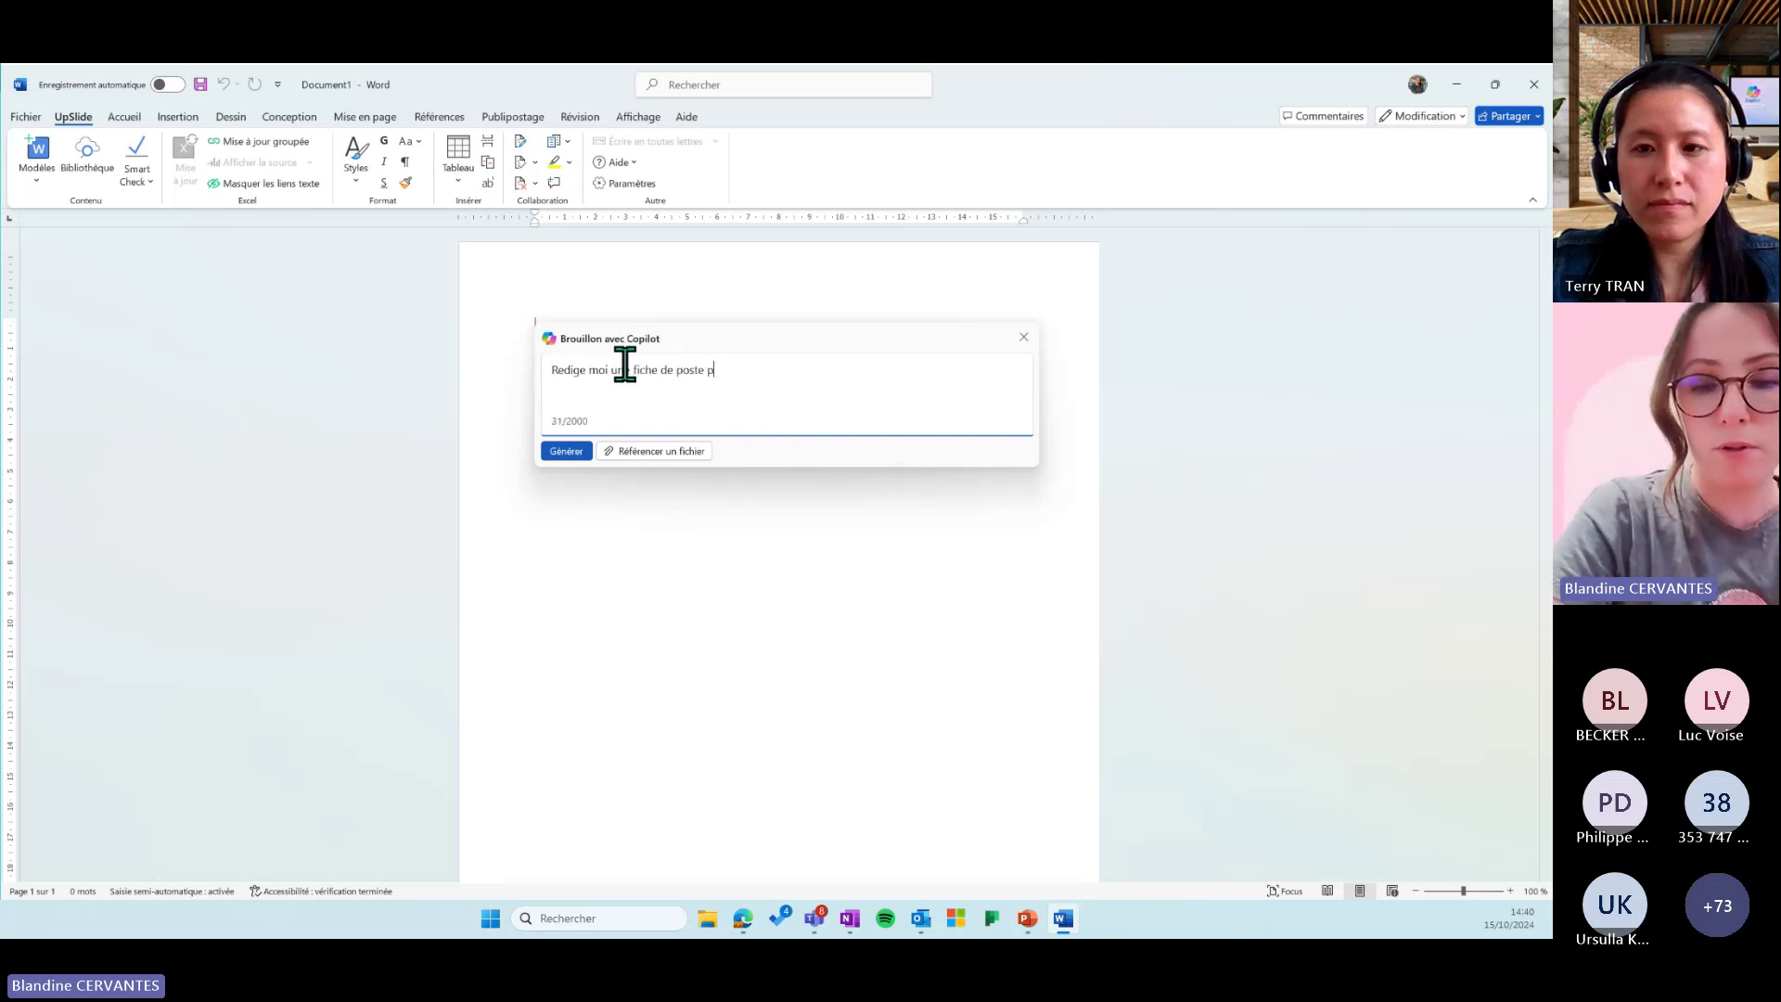
type("our ")
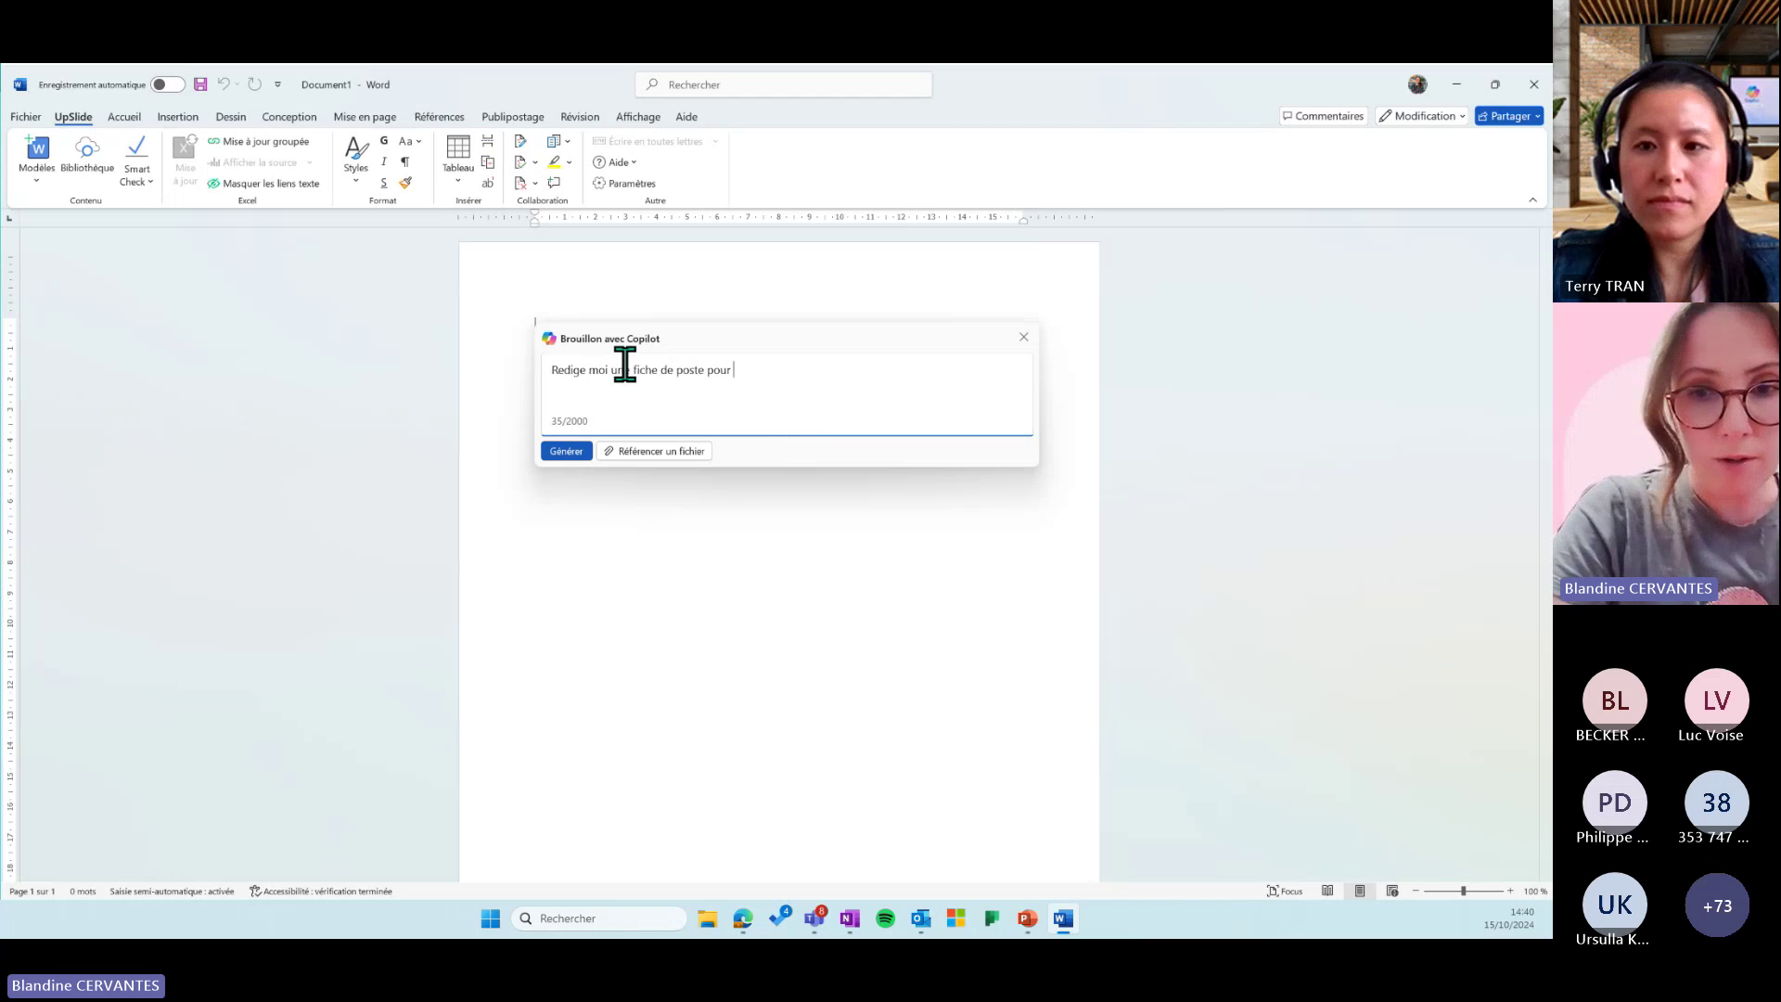
type("le poste d")
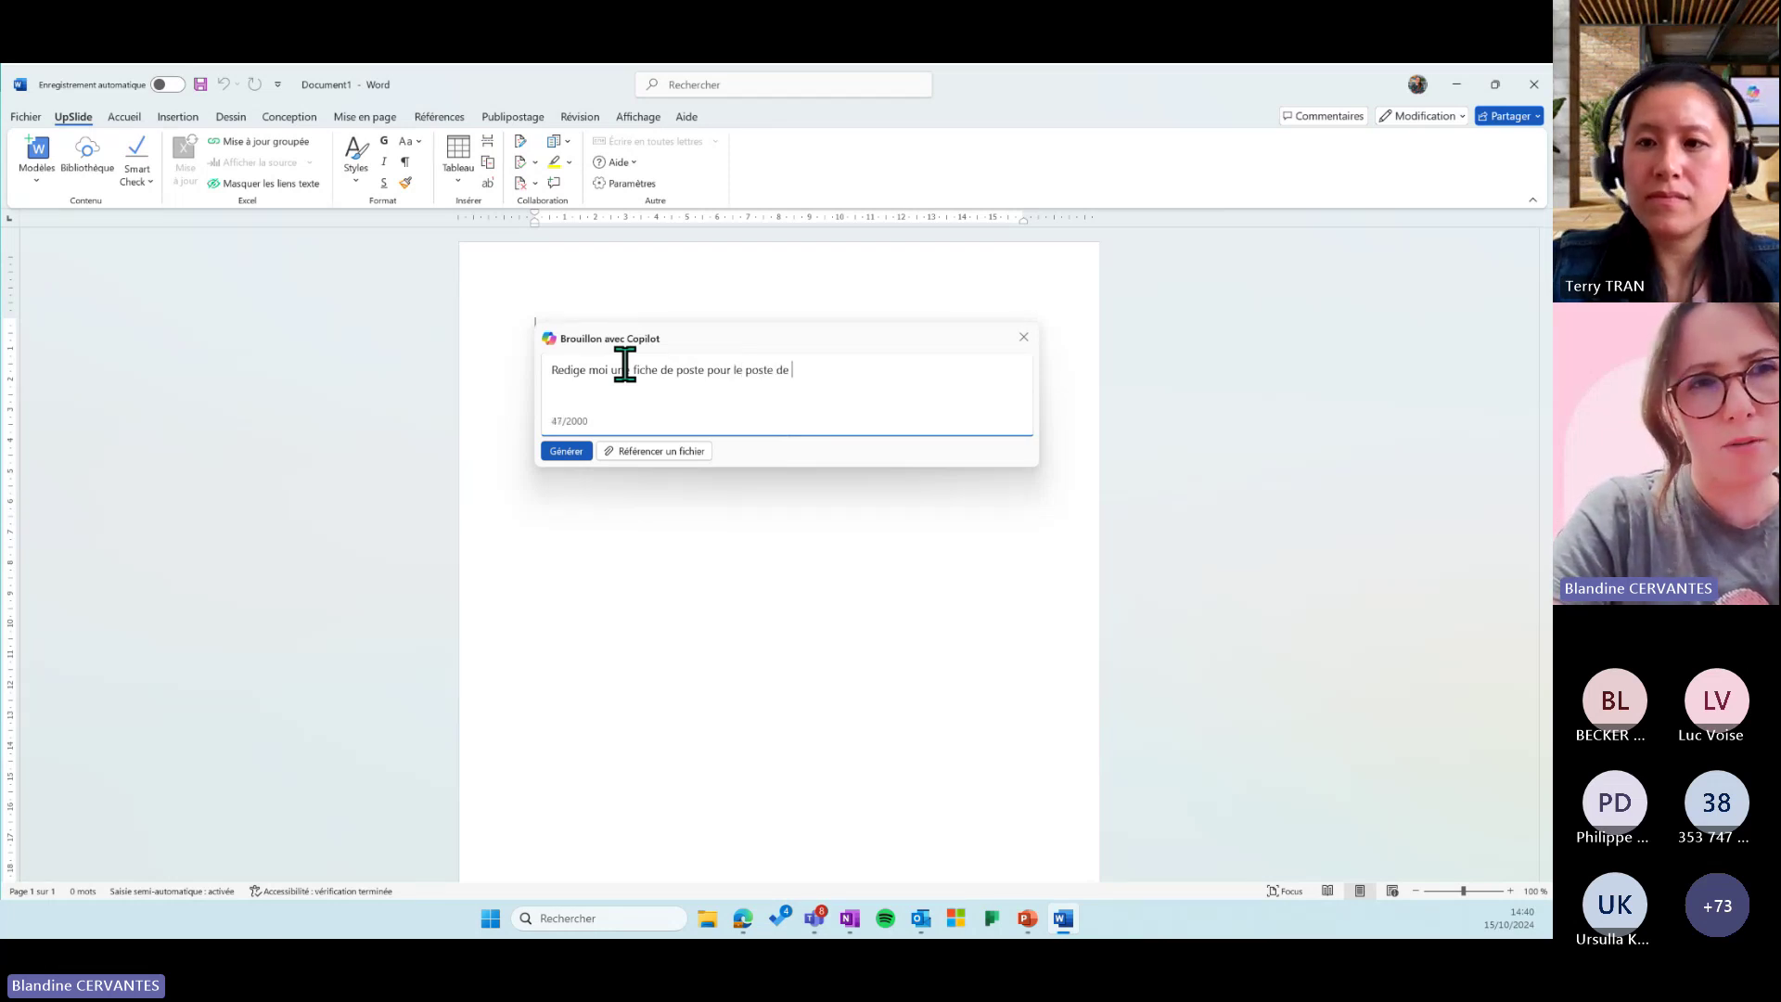
type("e ")
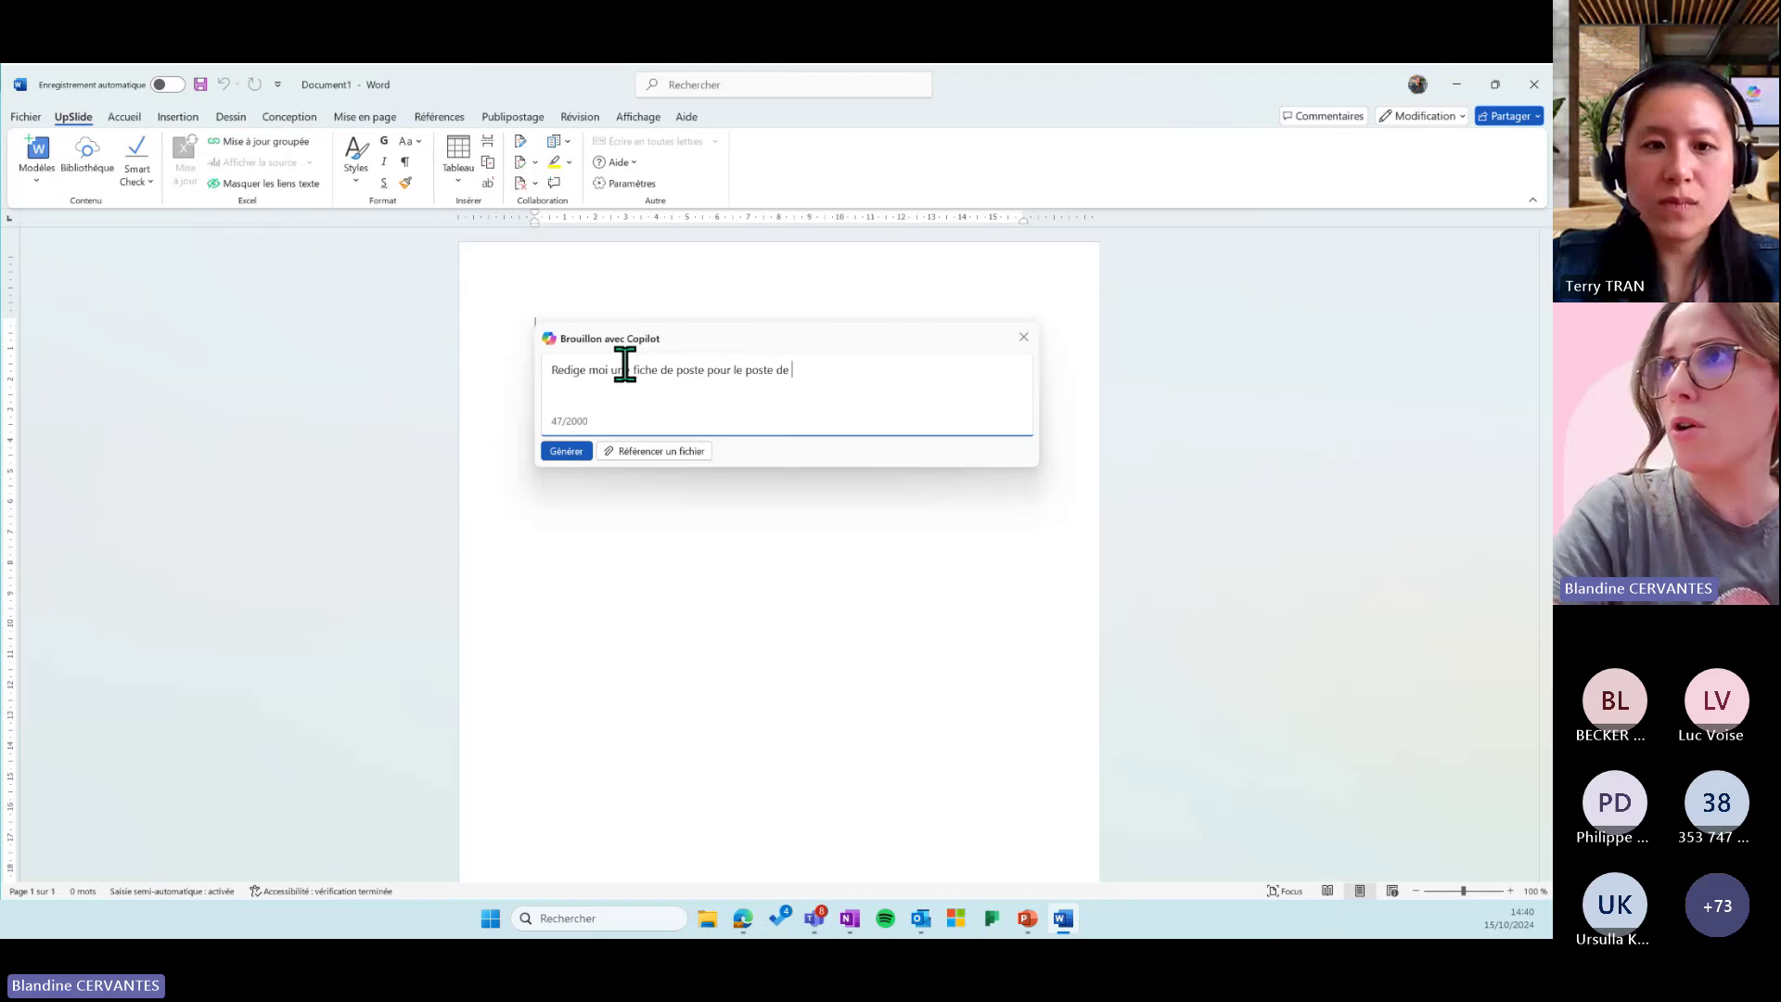
type("c")
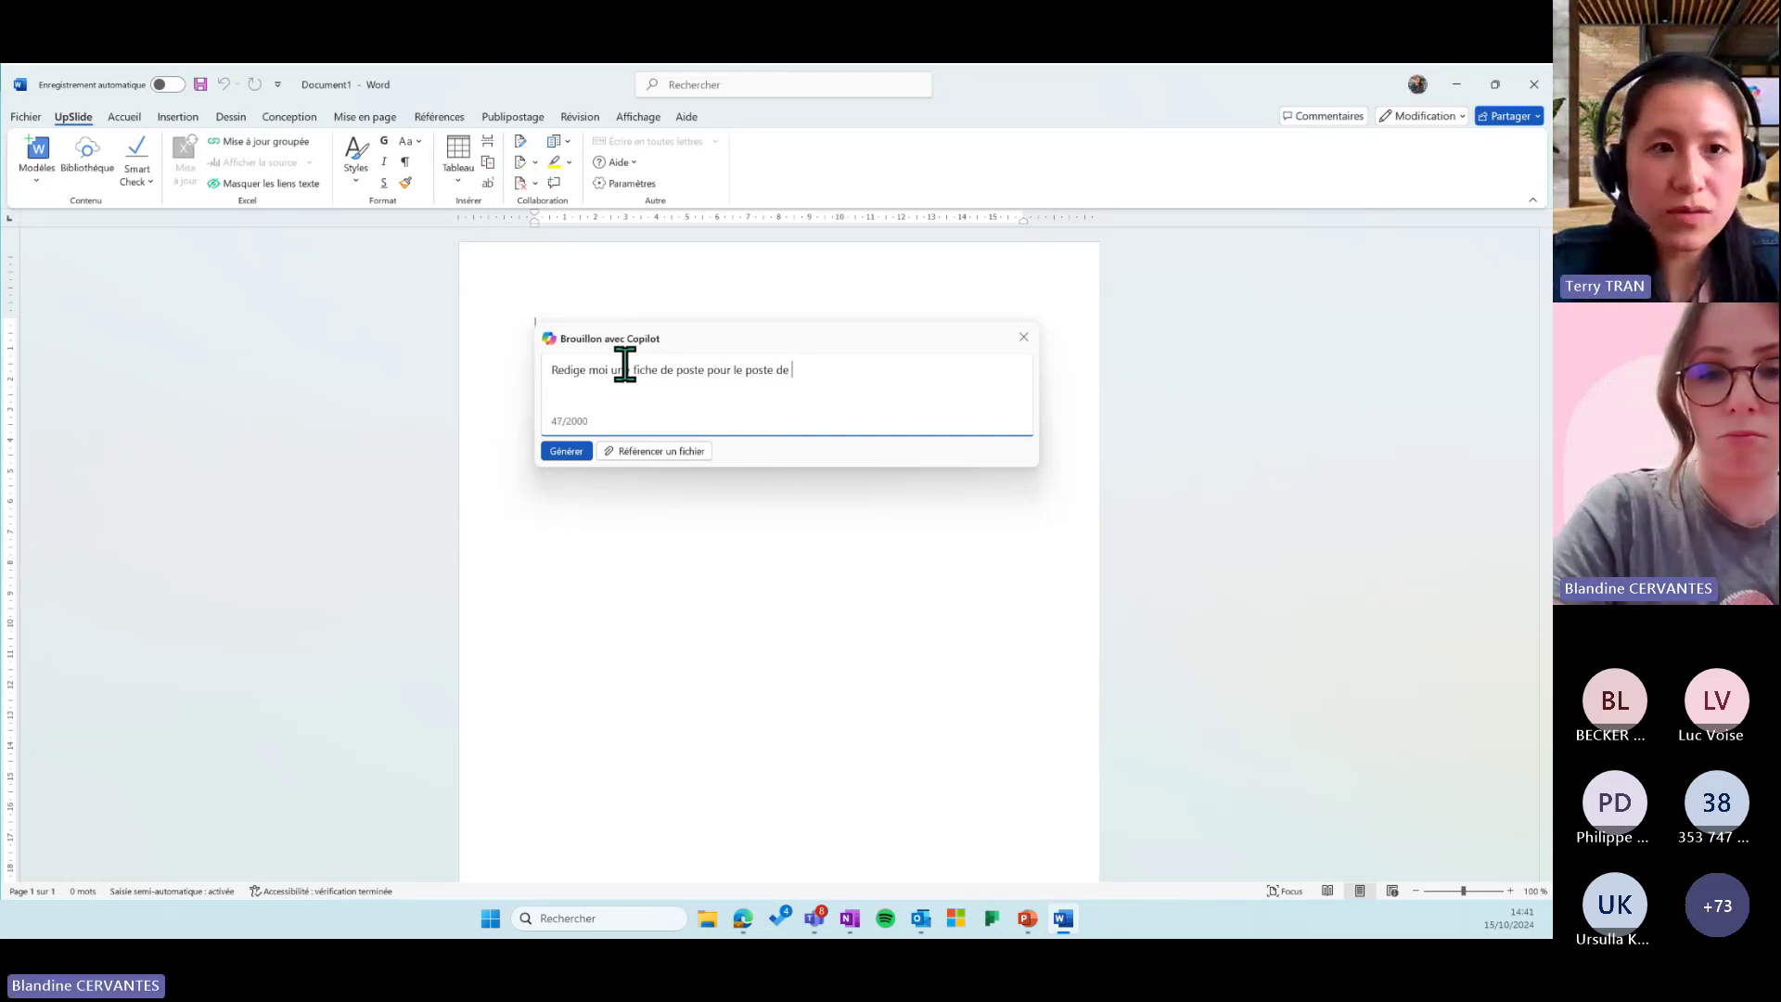
type("admin")
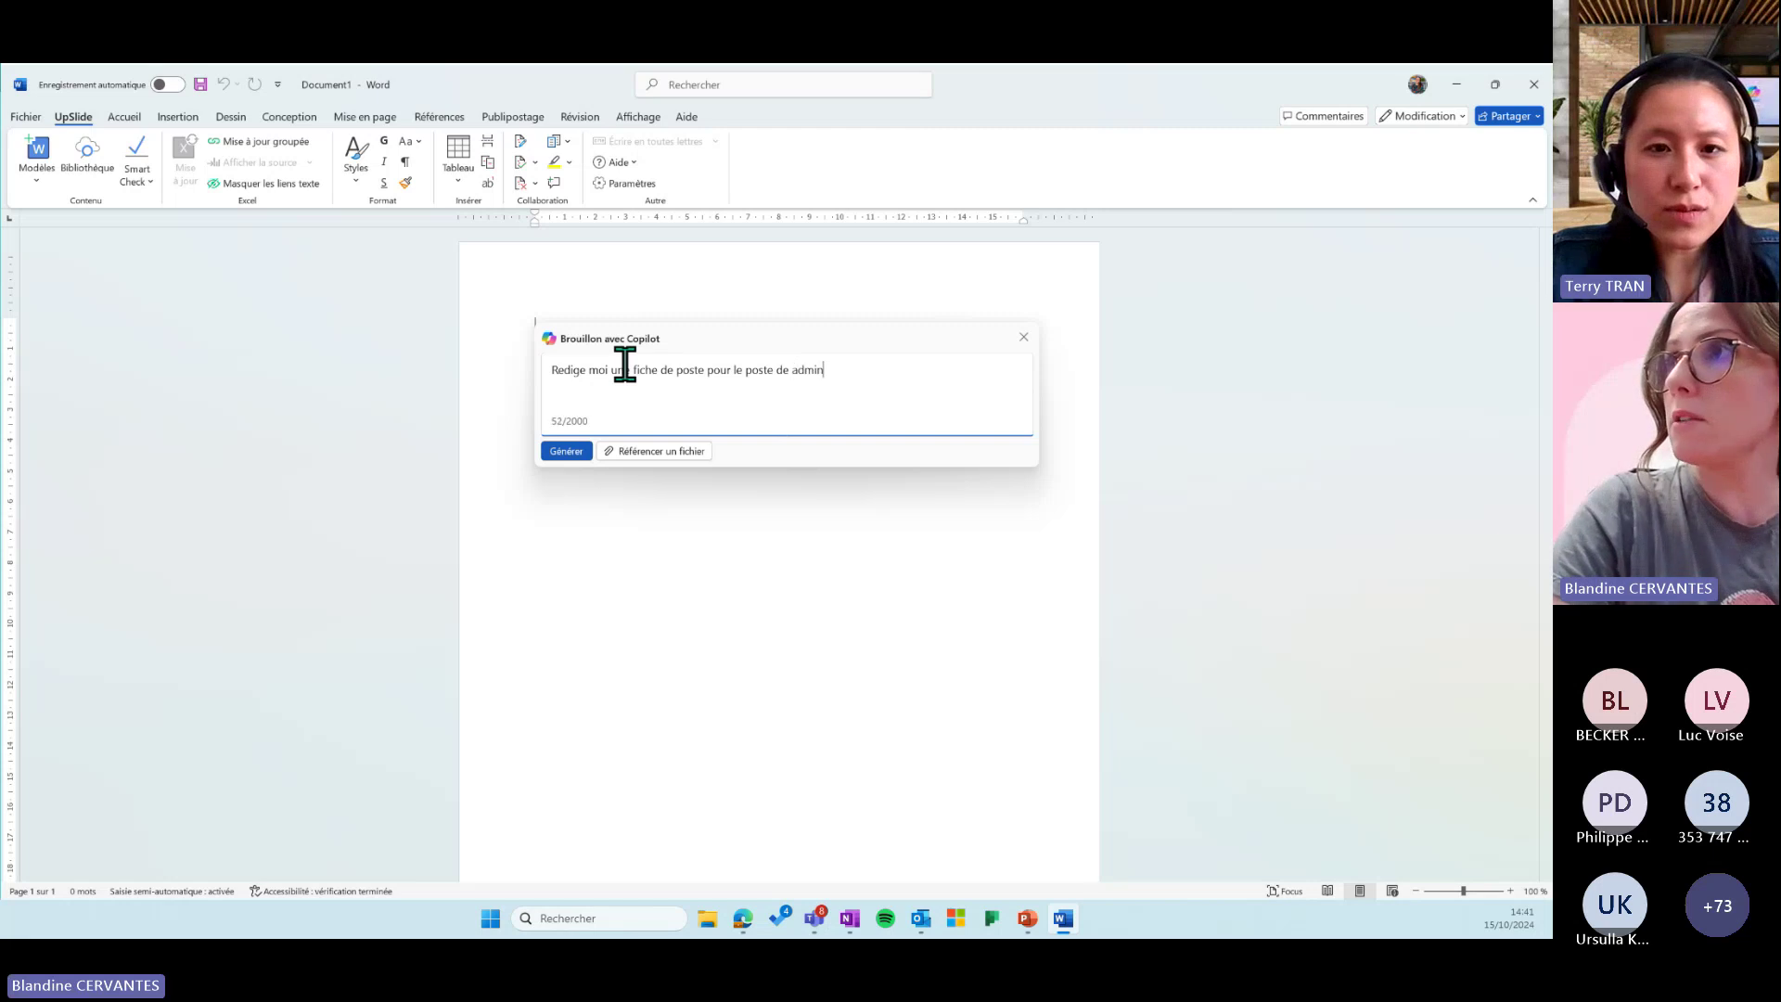
key("BackSpace")
key("BackSpace")
key("BackSpace")
key("BackSpace")
key("BackSpace")
key("BackSpace")
key("BackSpace")
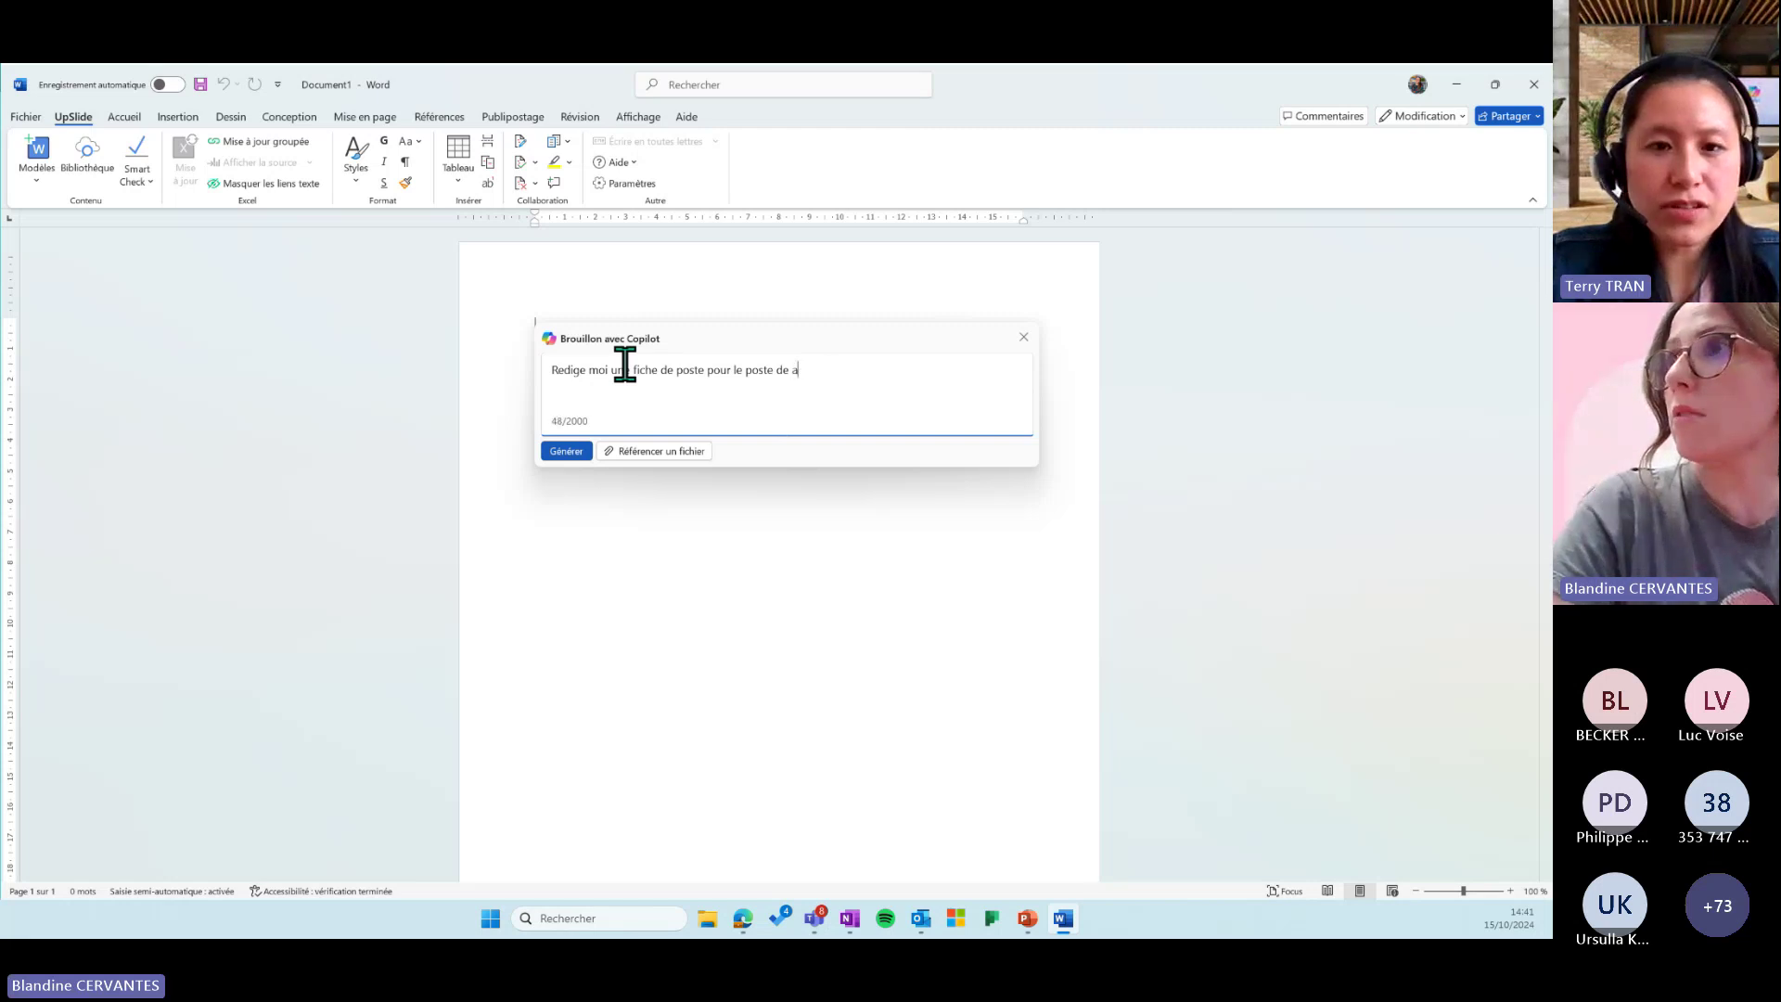
type("a")
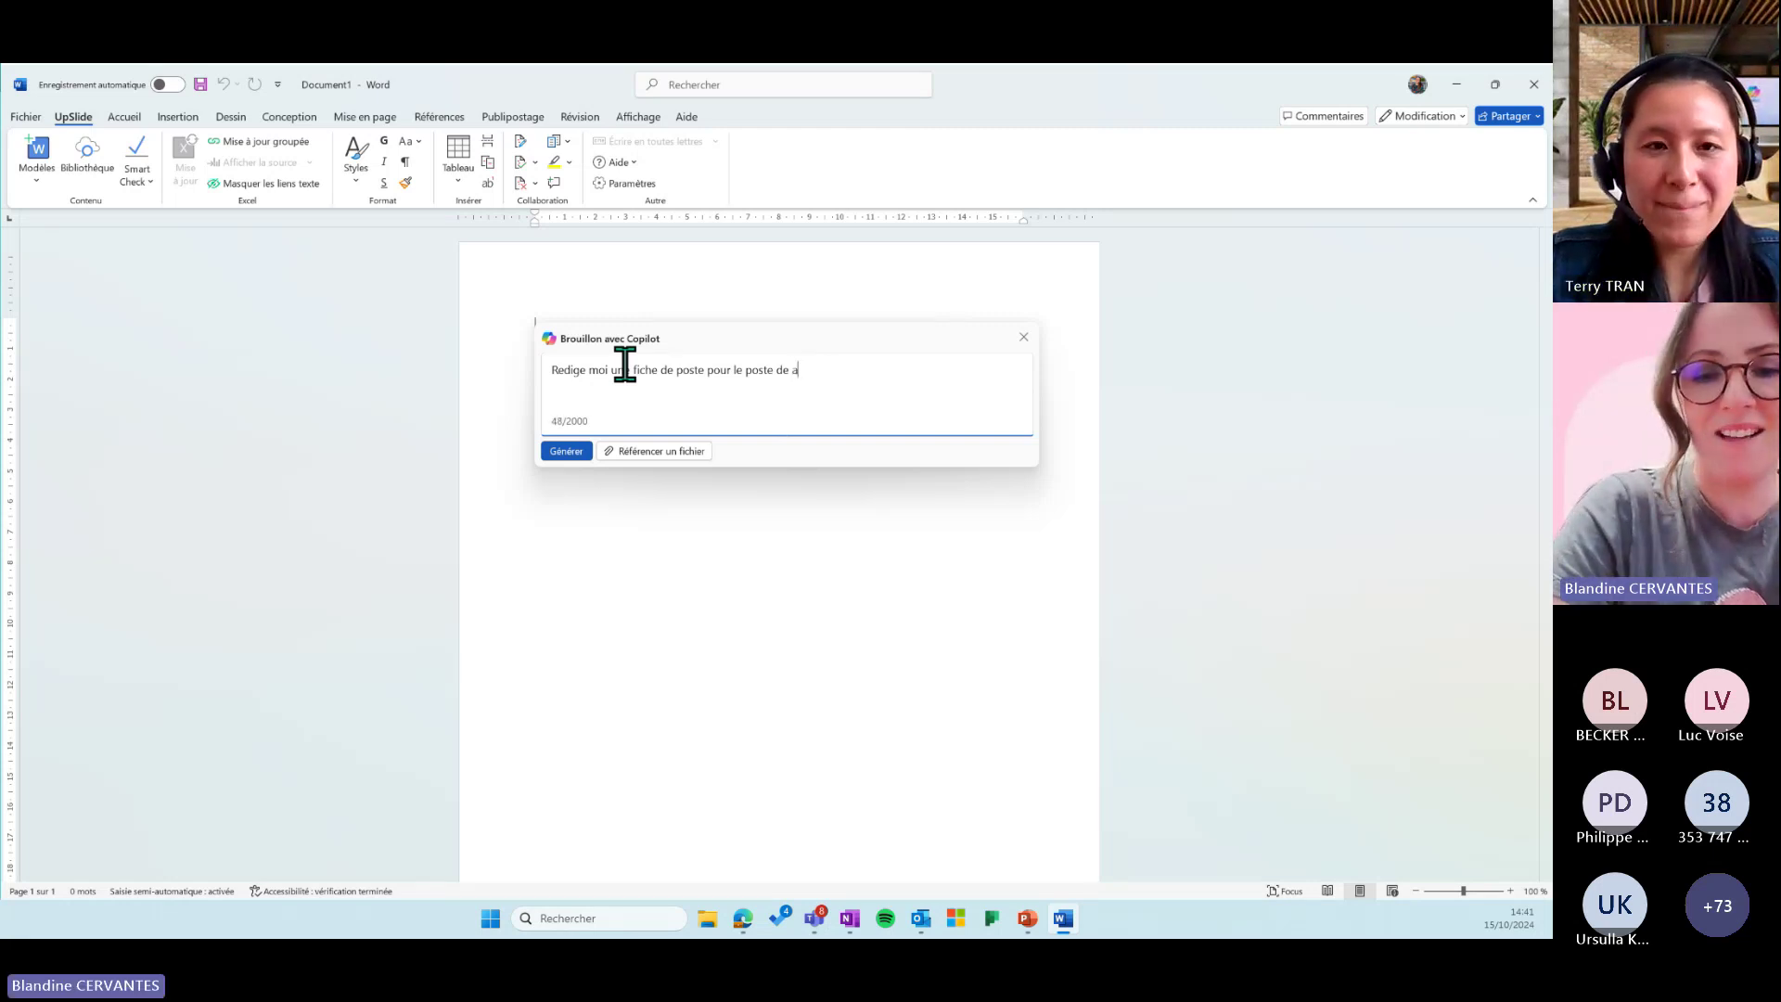
type("dminsitrateur E")
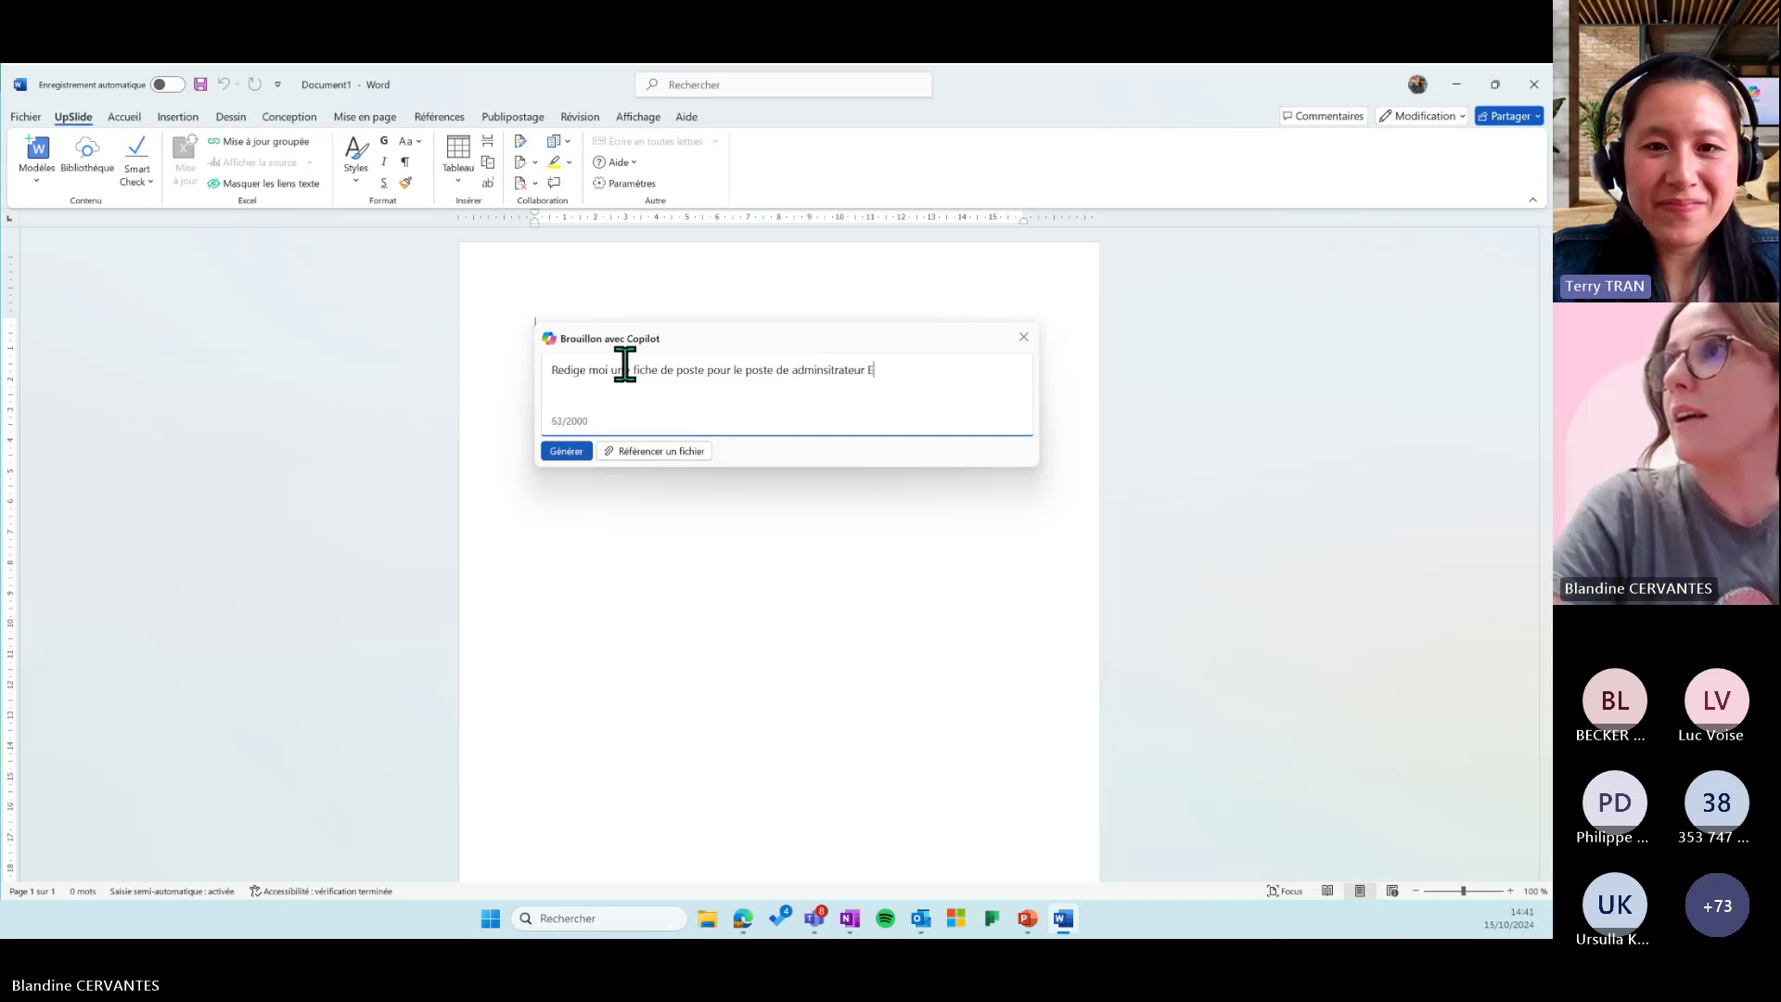
type("xchange")
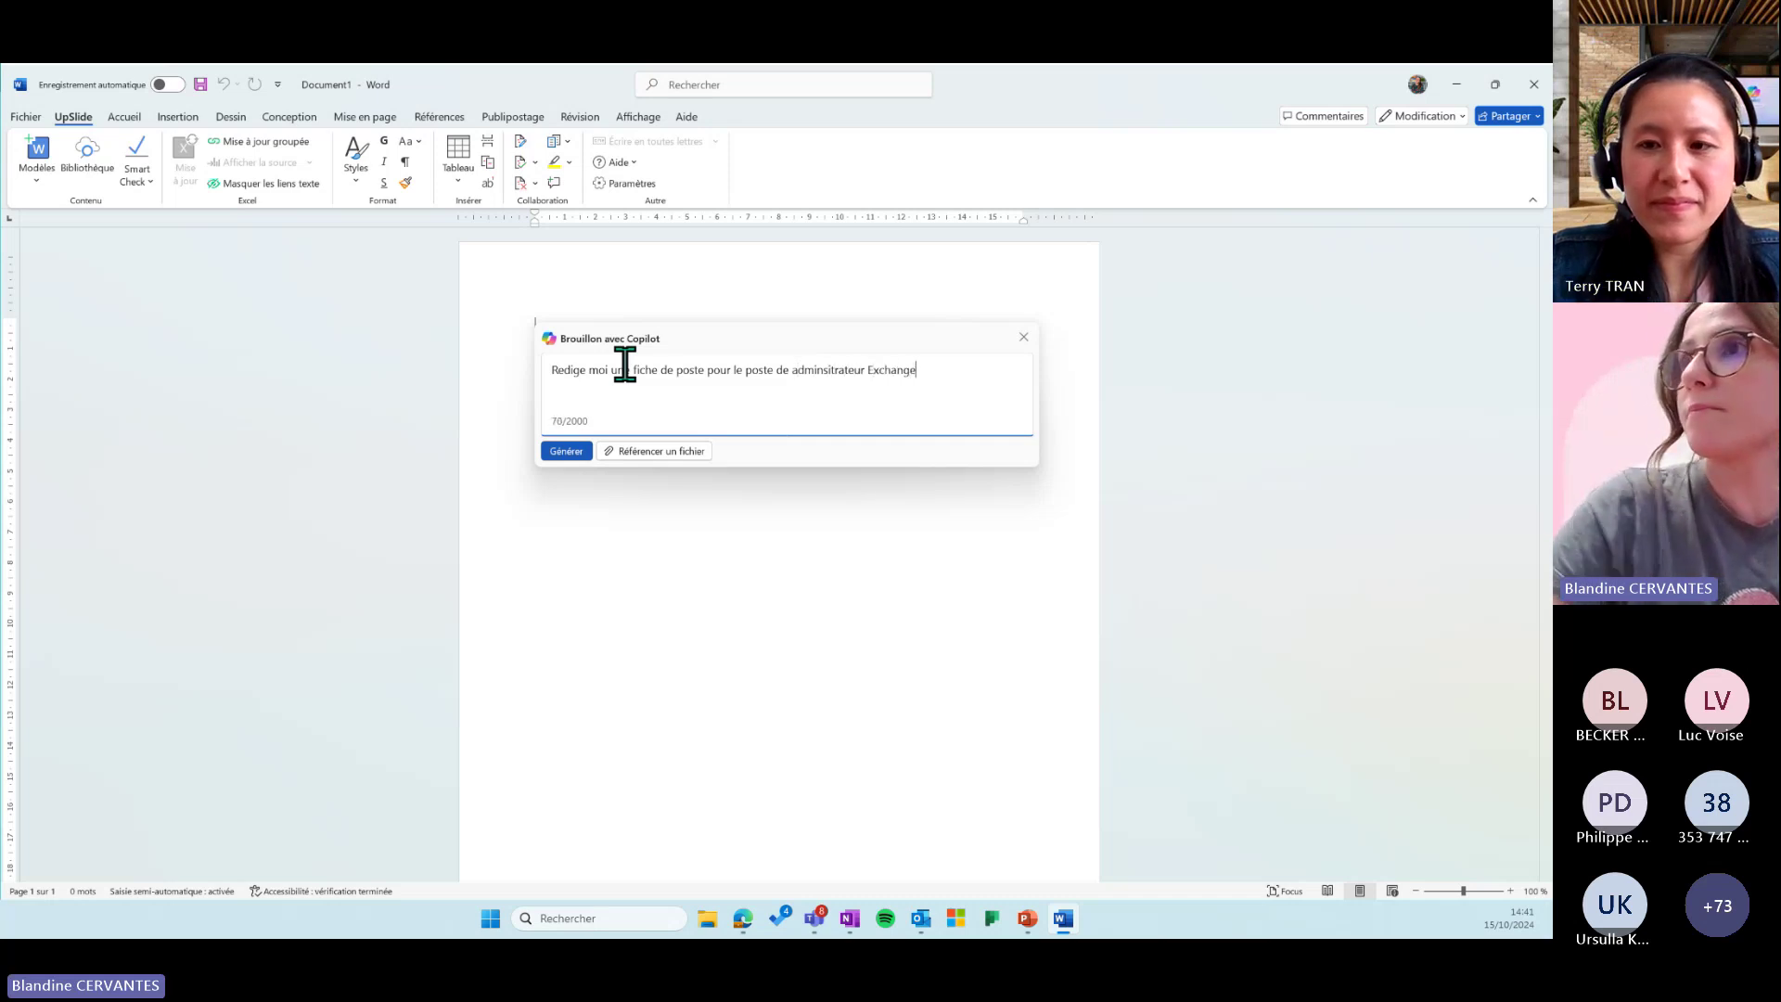
left_click(565, 451)
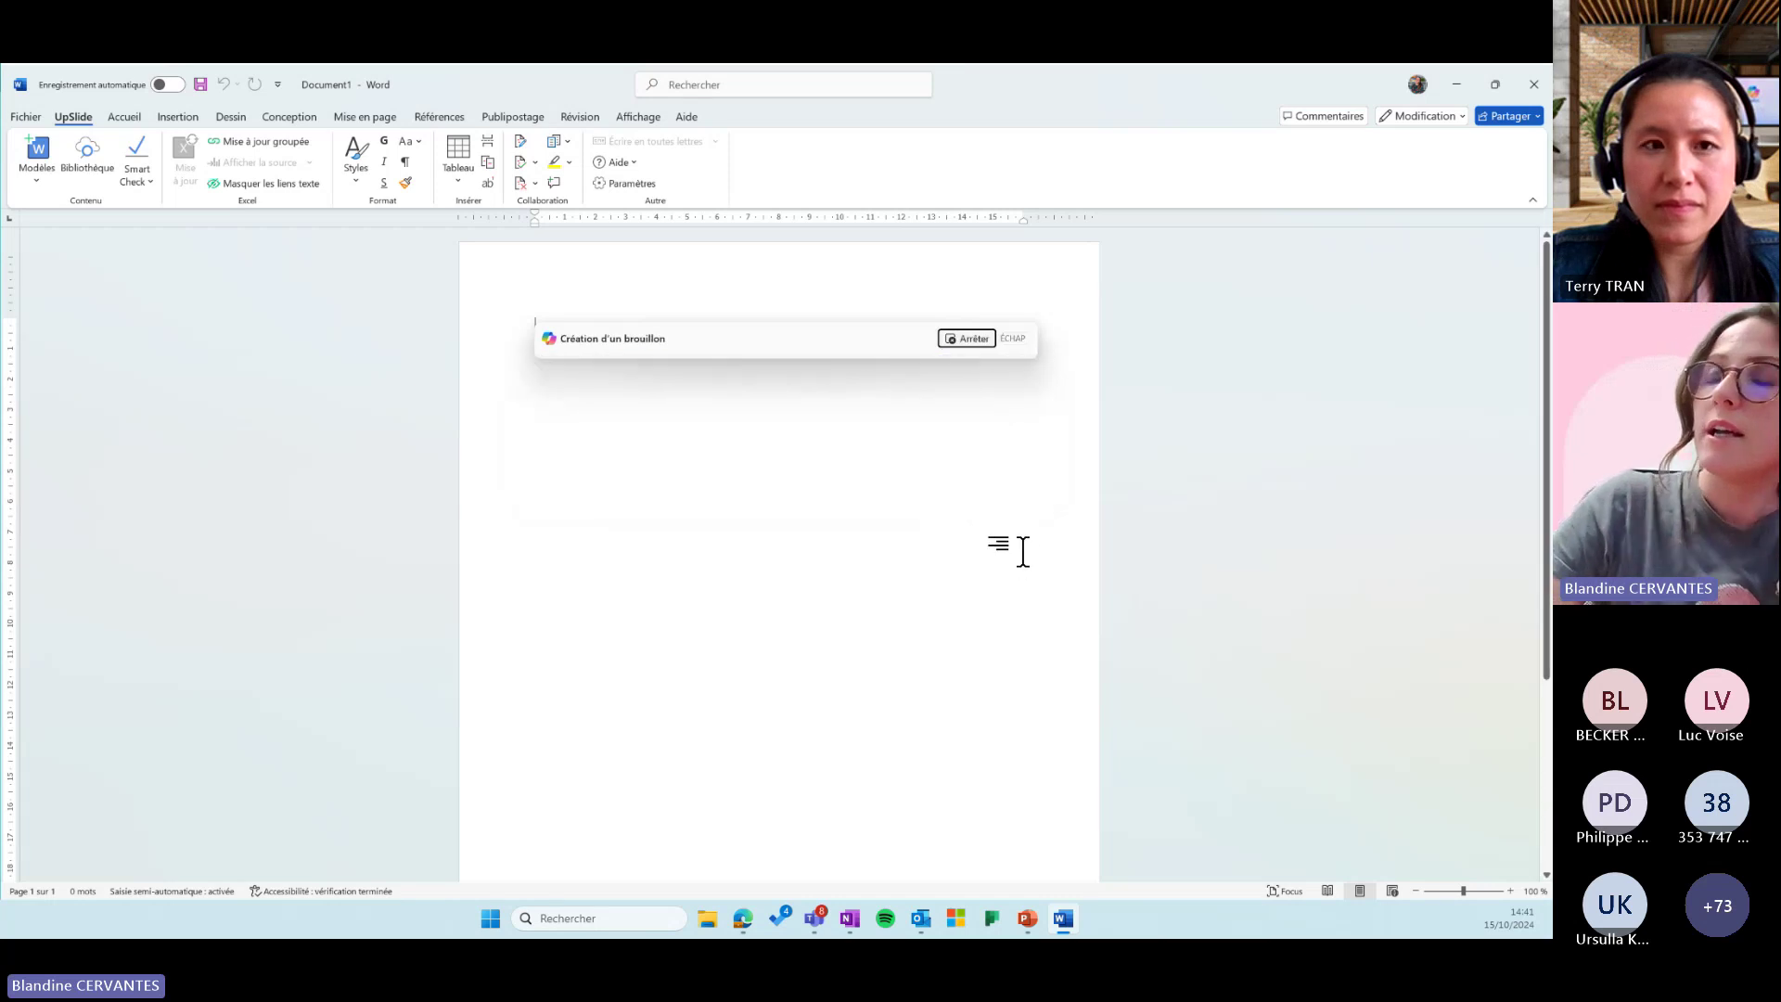